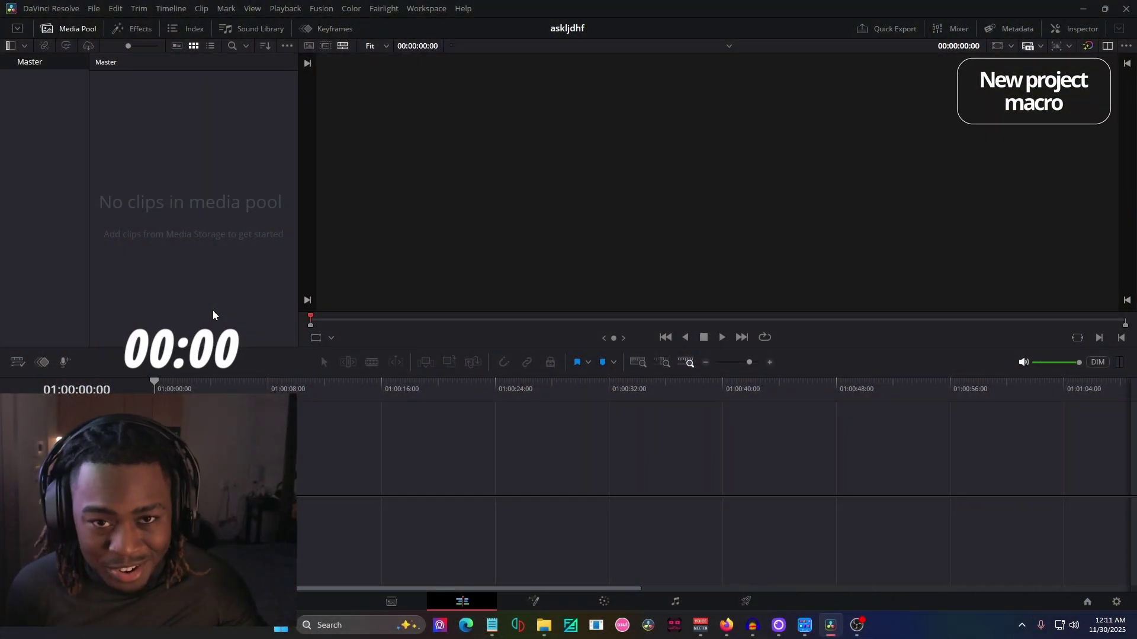
# - Create a new project named speedrun
pyautogui.click(93, 9)
pyautogui.click(114, 22)
pyautogui.write('speedrun')
pyautogui.press('Return')
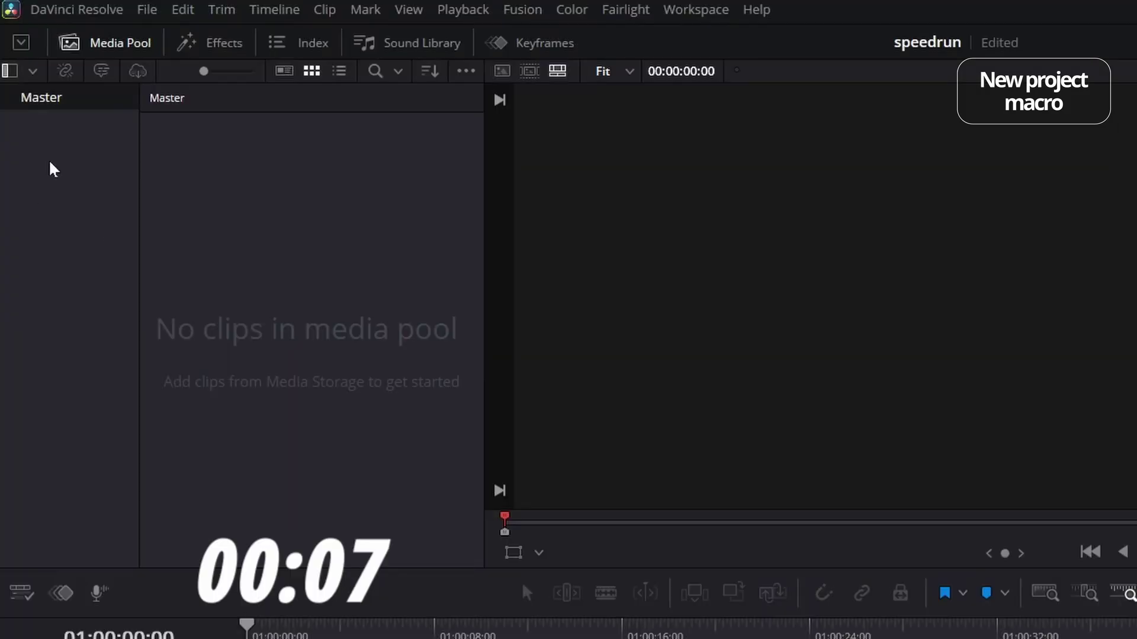
# - Create two media pool bins under Master named timeline and clips
pyautogui.hotkey('ctrl', 'shift', 'n')
pyautogui.write('timeline')
pyautogui.press('Return')
pyautogui.hotkey('ctrl', 'shift', 'n')
pyautogui.write('clips')
pyautogui.press('Return')
# - Create two timelines named MAIN EDIT and RAW inside the timeline bin
pyautogui.doubleClick(270, 148)
pyautogui.hotkey('ctrl', 'n')
pyautogui.write('MAIN EDIT')
pyautogui.press('Return')
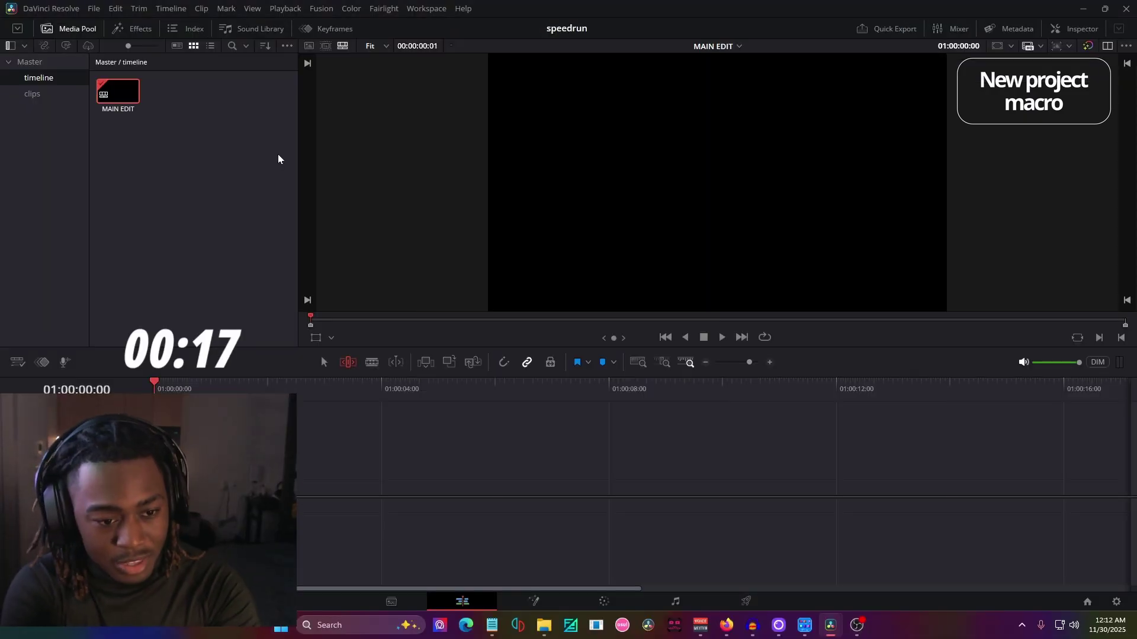
pyautogui.hotkey('ctrl', 'n')
pyautogui.press('BackSpace')
pyautogui.write('RAW')
pyautogui.press('Return')
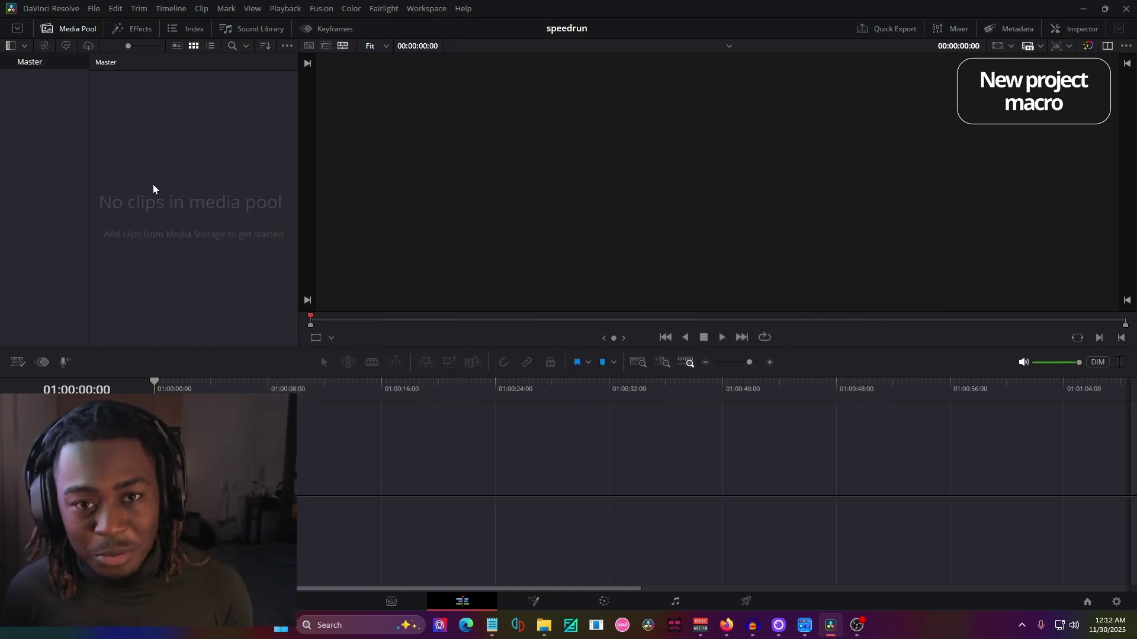
# - Add media pool bins named timelines, clips and Overlays under Master in the empty speedrun project
pyautogui.hotkey('ctrl', 'shift', 'n')
pyautogui.write('timelines')
pyautogui.press('Return')
pyautogui.hotkey('ctrl', 'shift', 'n')
pyautogui.write('clips')
pyautogui.press('Return')
pyautogui.hotkey('ctrl', 'shift', 'n')
pyautogui.write('Overlays')
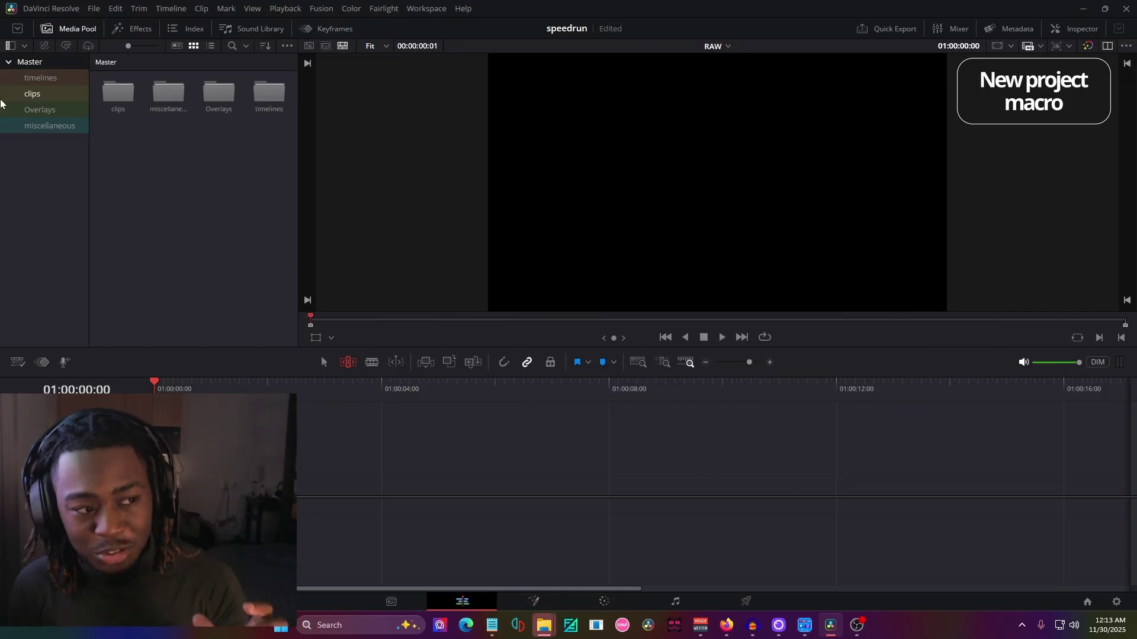
# - Look through the clips, Overlays, miscellaneous and timelines bins in the media pool
pyautogui.click(50, 77)
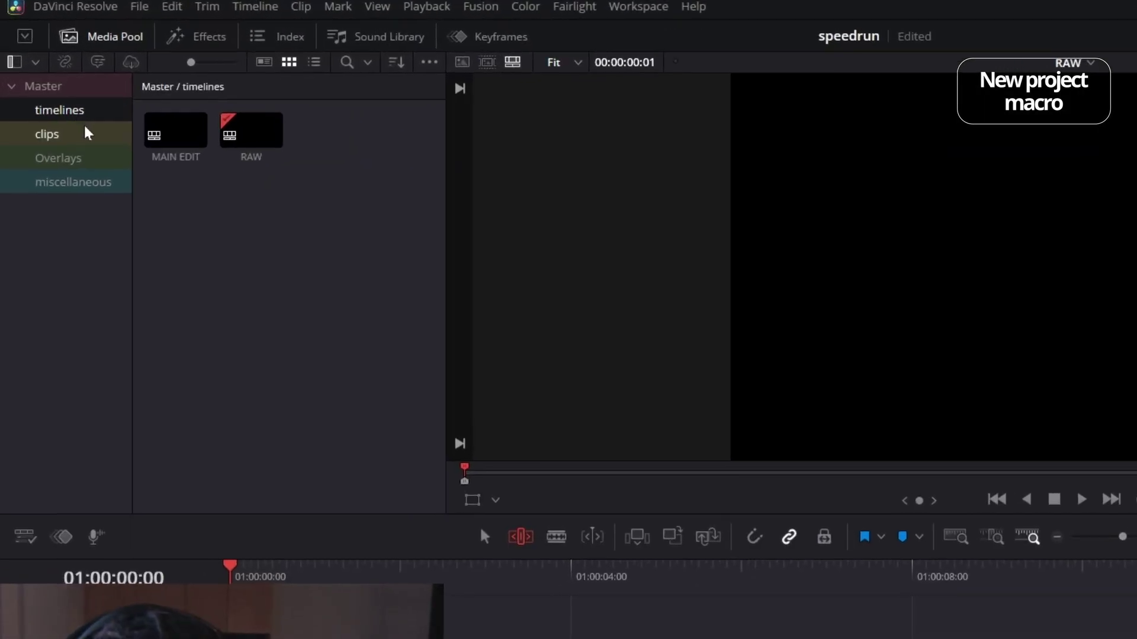
pyautogui.click(88, 134)
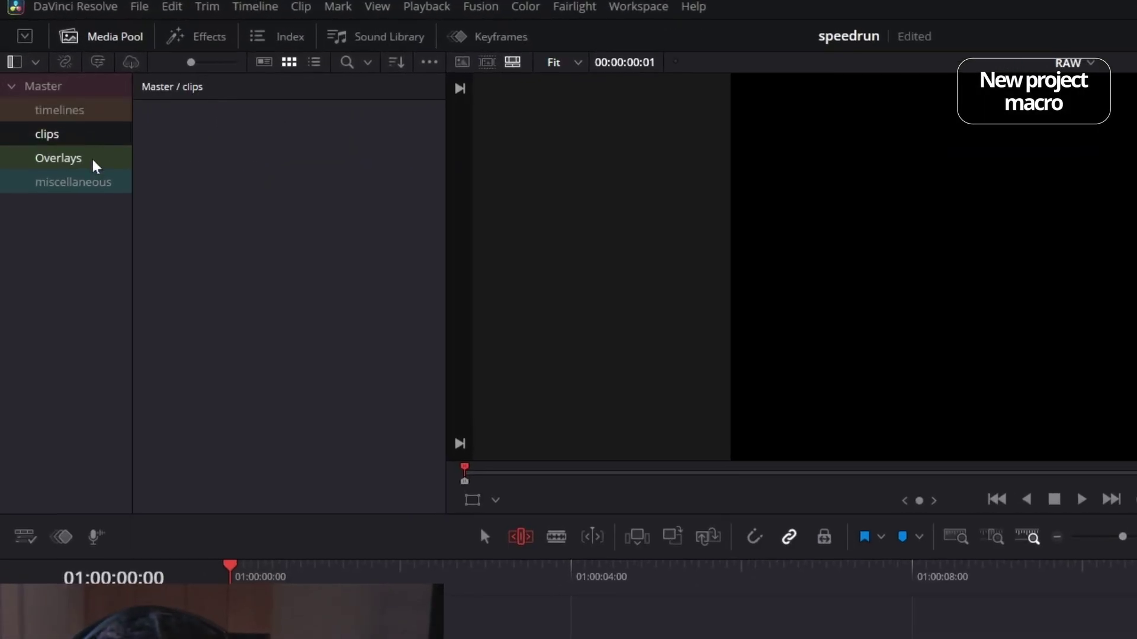
pyautogui.click(94, 165)
pyautogui.click(101, 183)
pyautogui.click(111, 112)
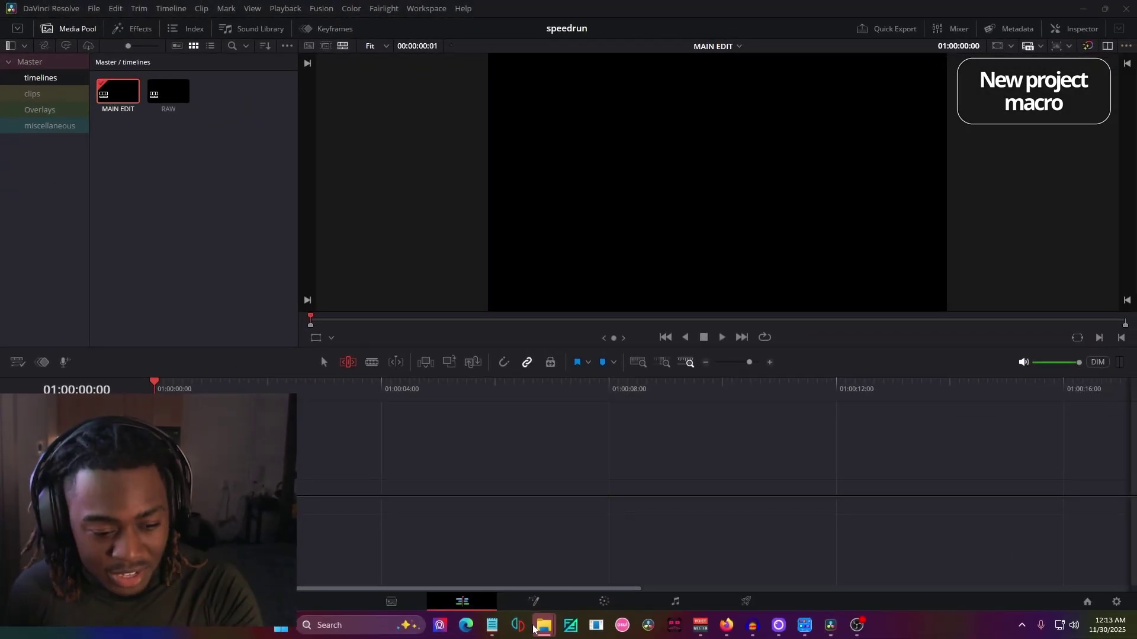
# - Bring up a File Explorer window over the project, showing the Home location
pyautogui.click(540, 627)
pyautogui.click(604, 559)
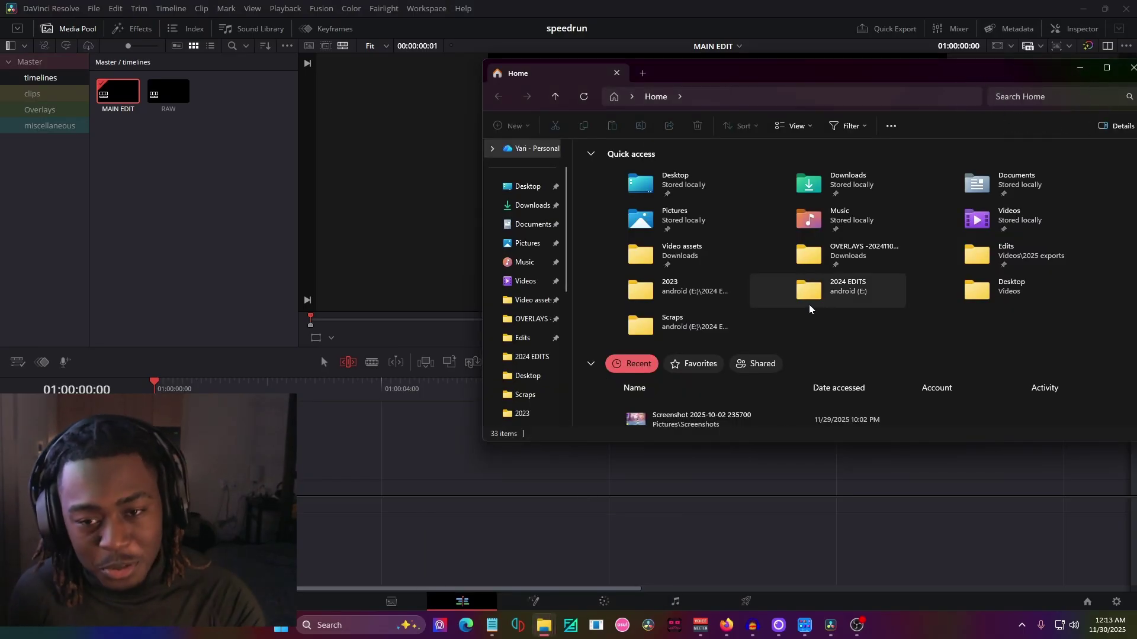
pyautogui.click(532, 546)
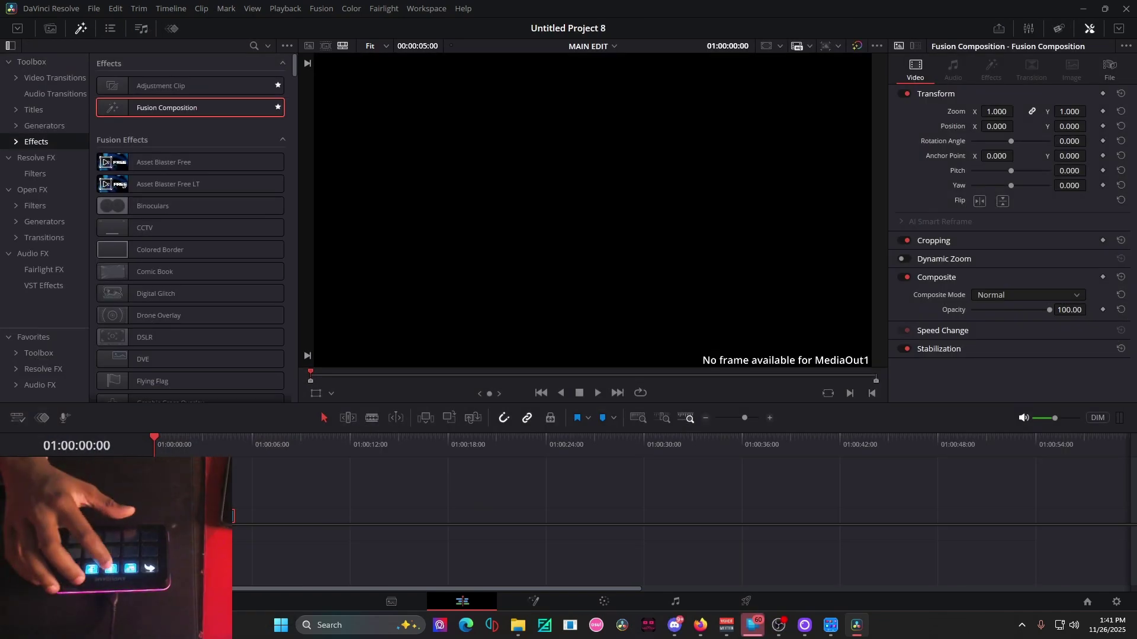
pyautogui.hotkey('shift', '5')
pyautogui.moveTo(208, 130); pyautogui.dragTo(207, 390)
pyautogui.click(107, 54)
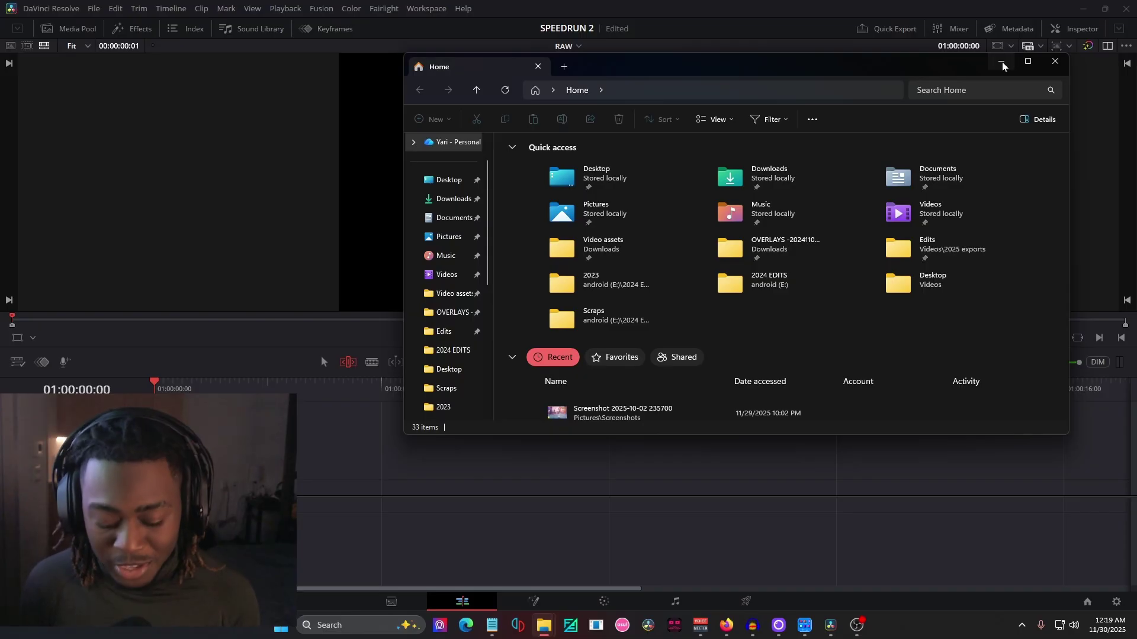
pyautogui.click(1002, 63)
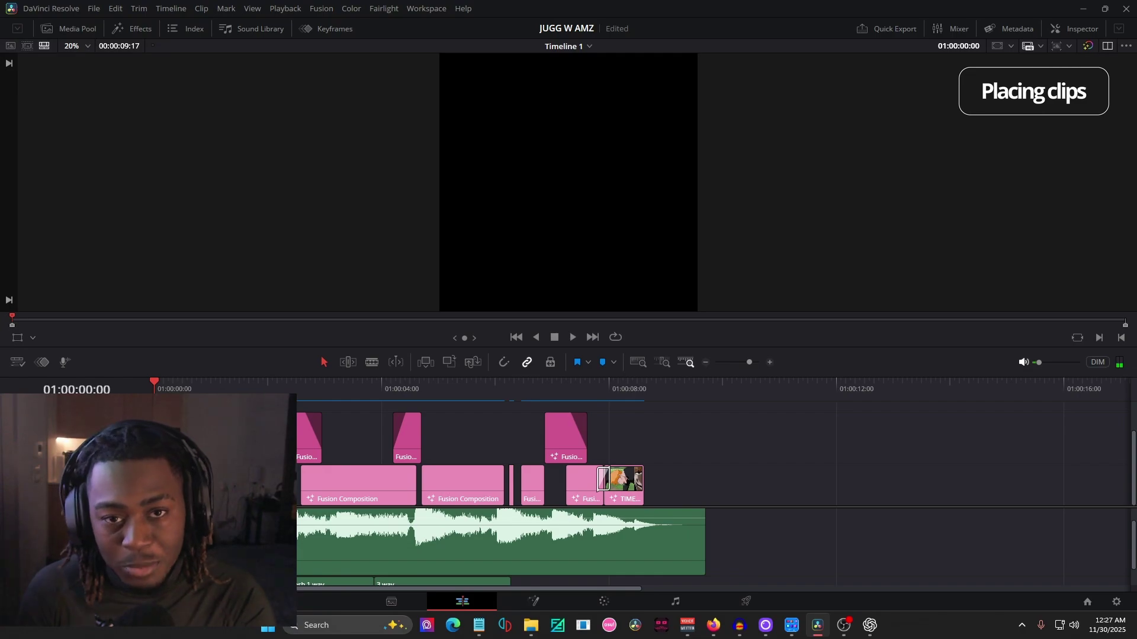
# - Play Timeline 1 of the JUGG W AMZ project to review the edit
pyautogui.press('space')
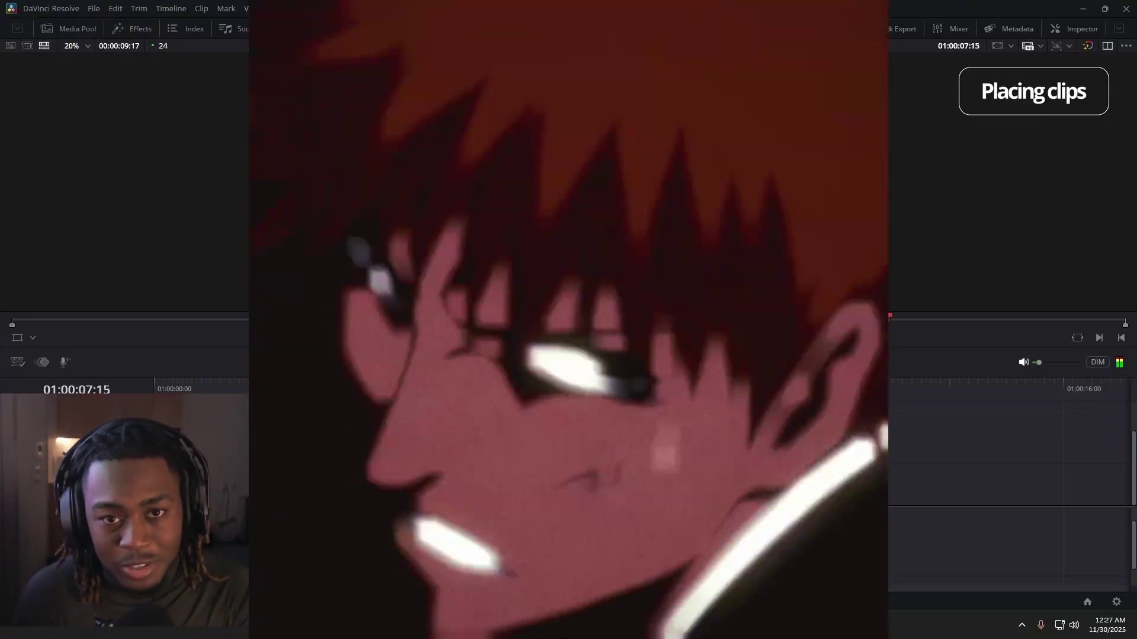
pyautogui.press('space')
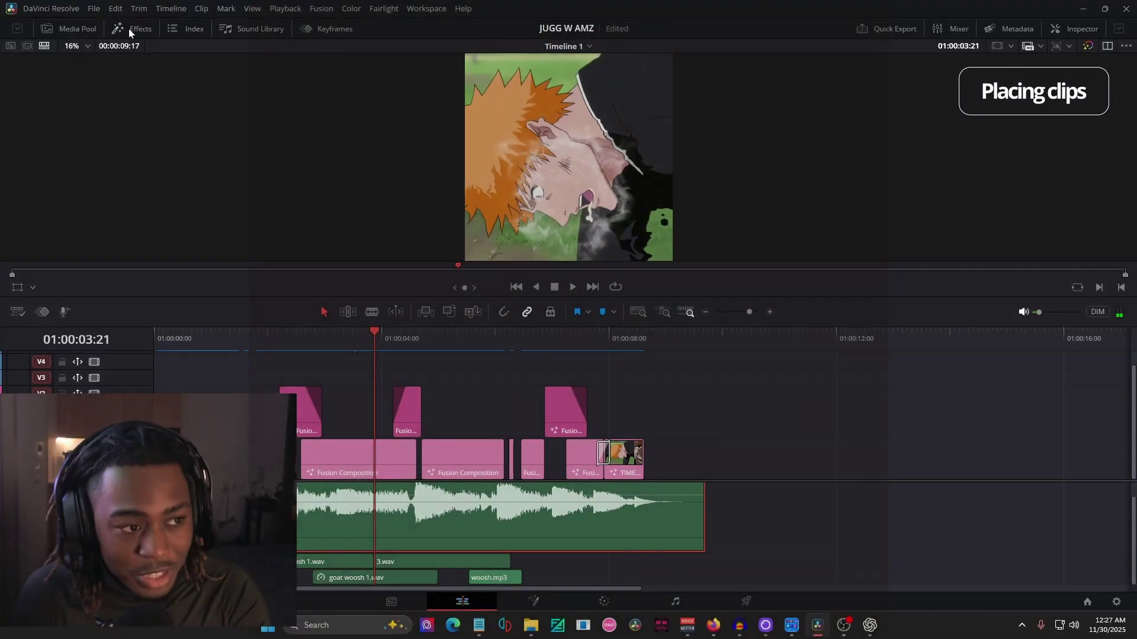
# - Place a Fusion Composition effect on video track 3 at the timeline start and trim its end to 01:00:01:12
pyautogui.click(132, 29)
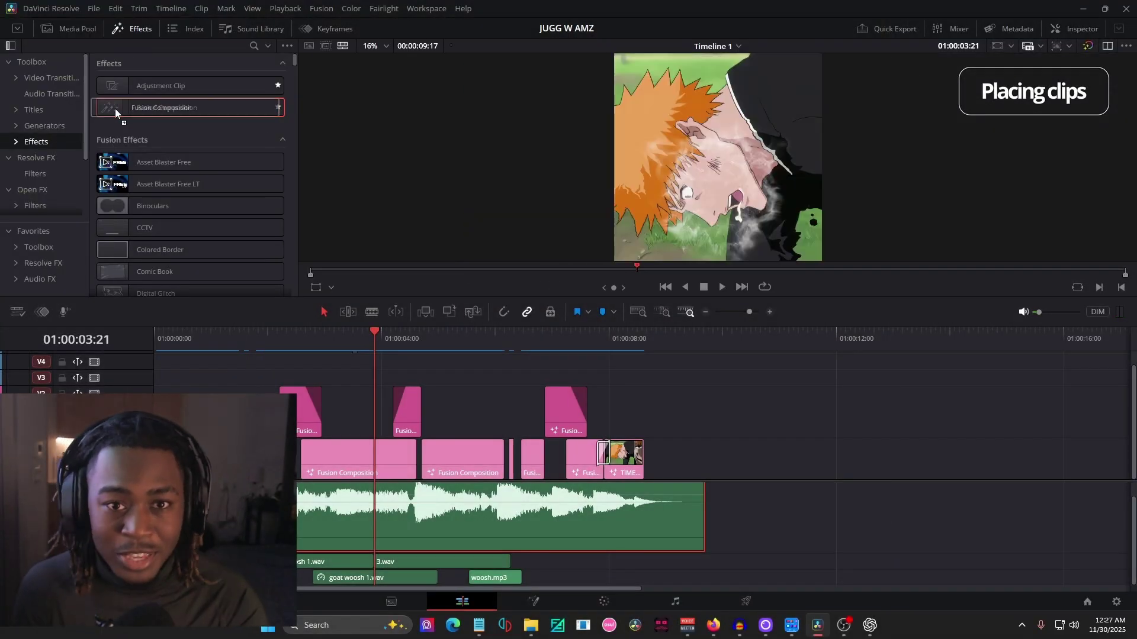
pyautogui.moveTo(115, 109); pyautogui.dragTo(219, 382)
pyautogui.click(240, 339)
pyautogui.click(257, 385)
pyautogui.press('BackSpace')
# - Duplicate the trimmed Fusion Composition along video track 3 to cover the next two clips of the edit
pyautogui.click(192, 384)
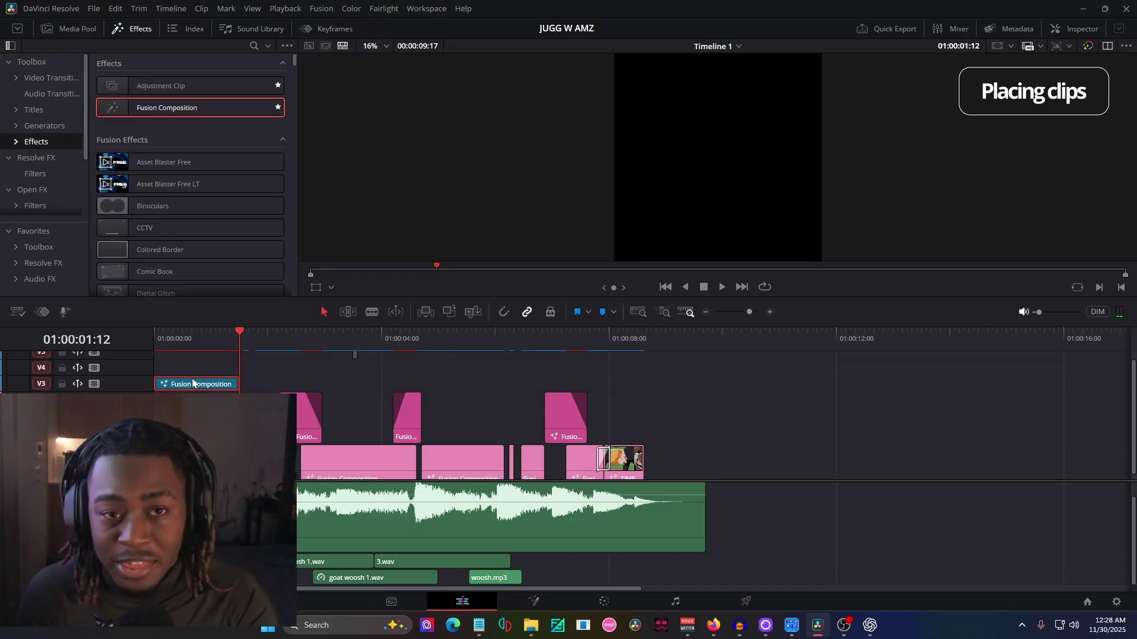
pyautogui.moveTo(192, 384); pyautogui.dragTo(298, 386)
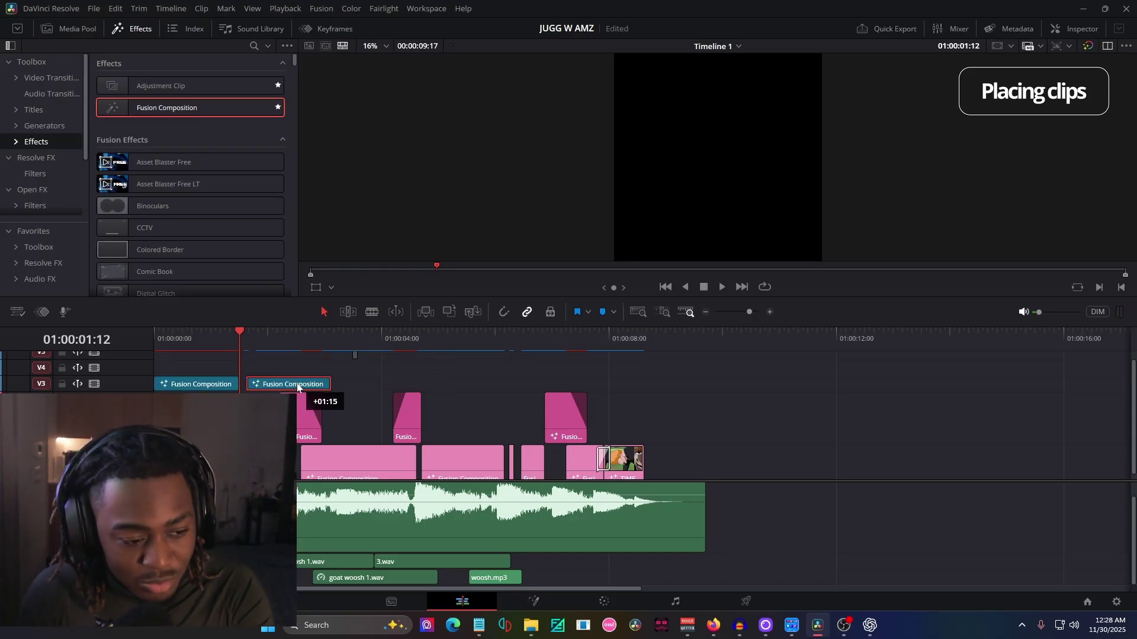
pyautogui.click(247, 335)
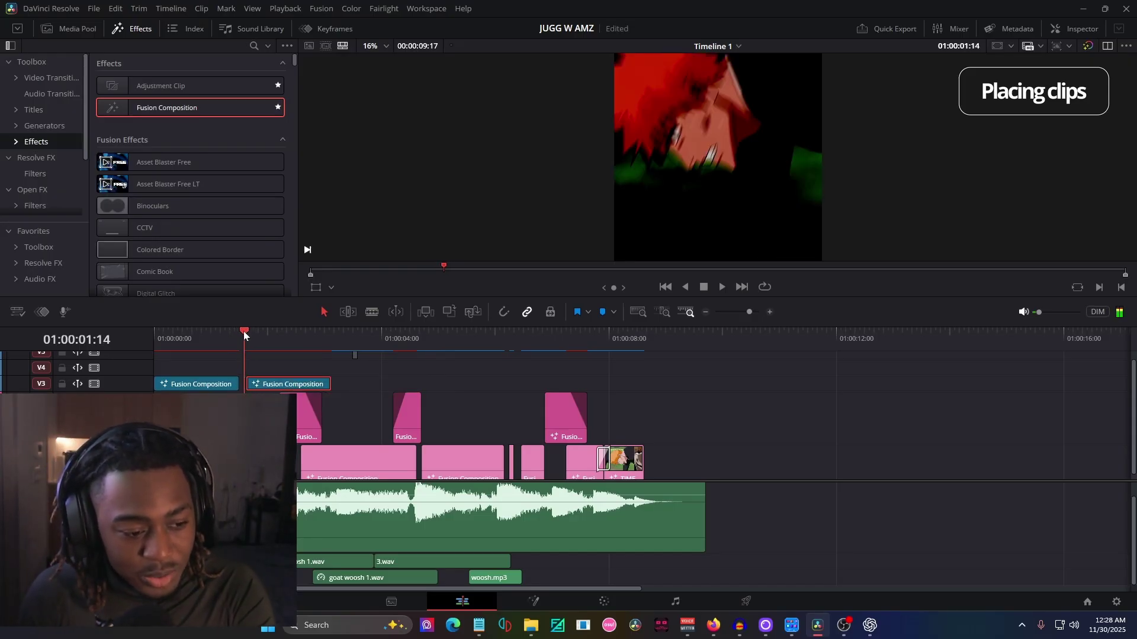
pyautogui.moveTo(677, 426); pyautogui.dragTo(393, 445)
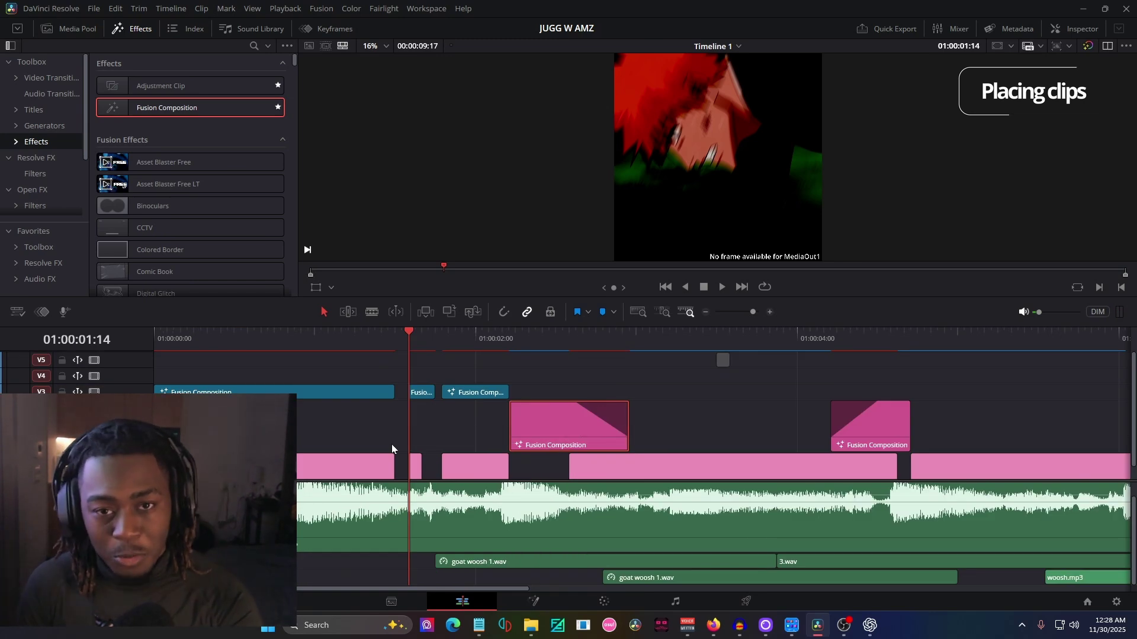
# - Place overlapping Fusion Composition copies on tracks 3 and 4, and give the track 4 copy a fade-in and fade-out
pyautogui.moveTo(488, 395); pyautogui.dragTo(622, 381)
pyautogui.moveTo(485, 371); pyautogui.dragTo(502, 389)
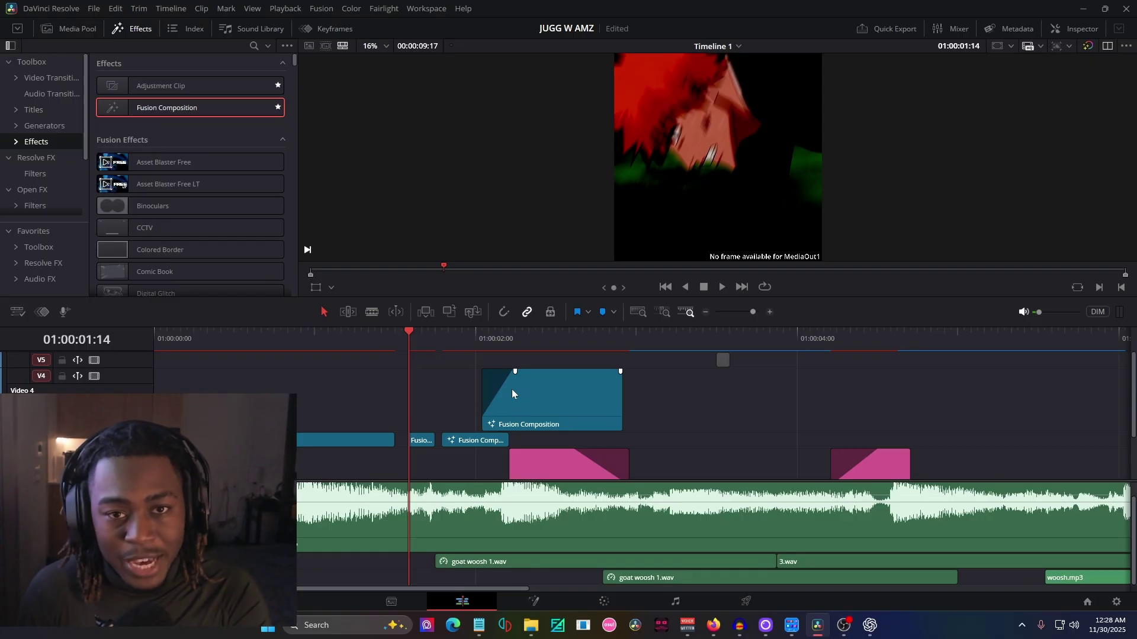
pyautogui.moveTo(603, 372); pyautogui.dragTo(580, 382)
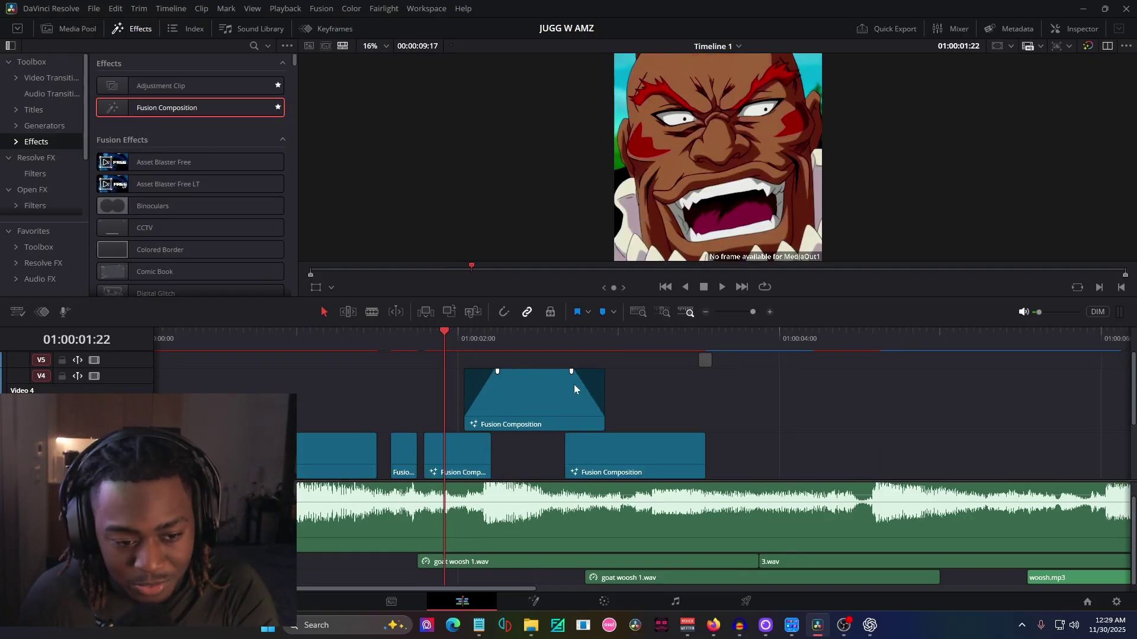
# - Play through the overlapping faded compositions to check the timing, and return the playhead to the timeline start
pyautogui.press('space')
pyautogui.scroll(-1, 633, 413)
pyautogui.press('space')
pyautogui.moveTo(753, 311); pyautogui.dragTo(751, 306)
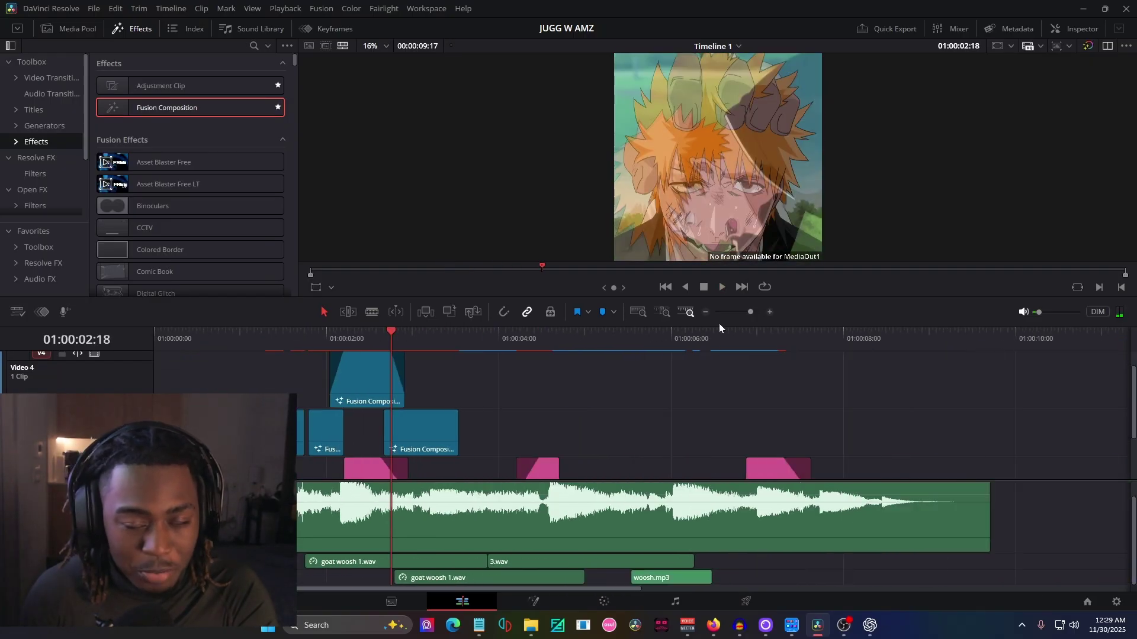
pyautogui.press('Home')
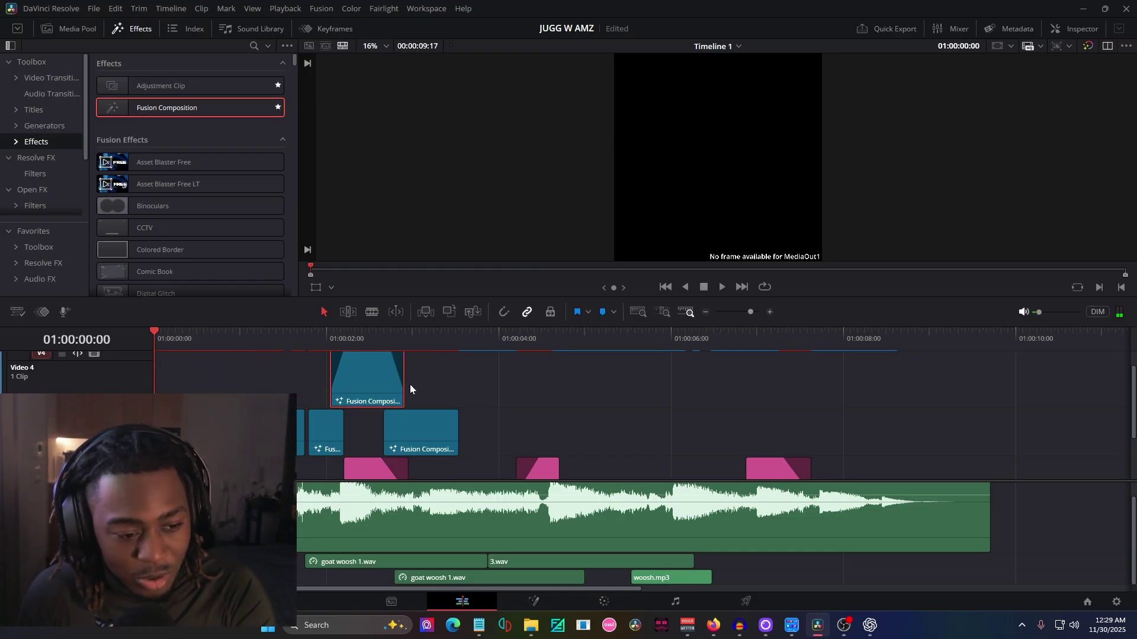
# - Remove the fades from the track 4 composition and delete all the added Fusion Compositions on video tracks 3 and 4
pyautogui.scroll(1, 374, 386)
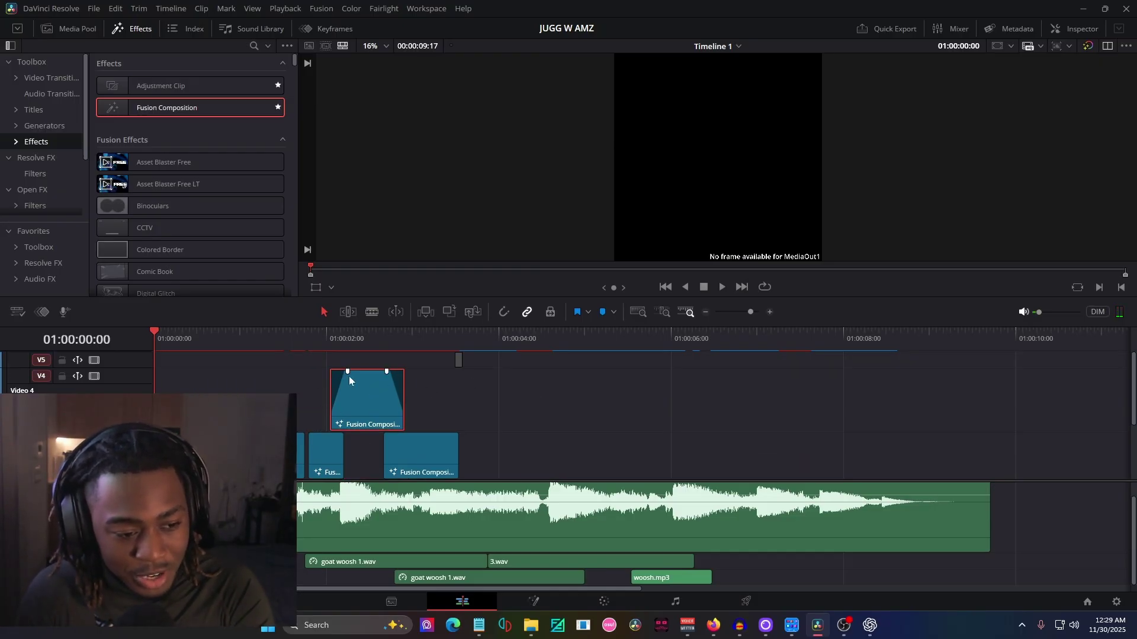
pyautogui.moveTo(348, 371); pyautogui.dragTo(332, 372)
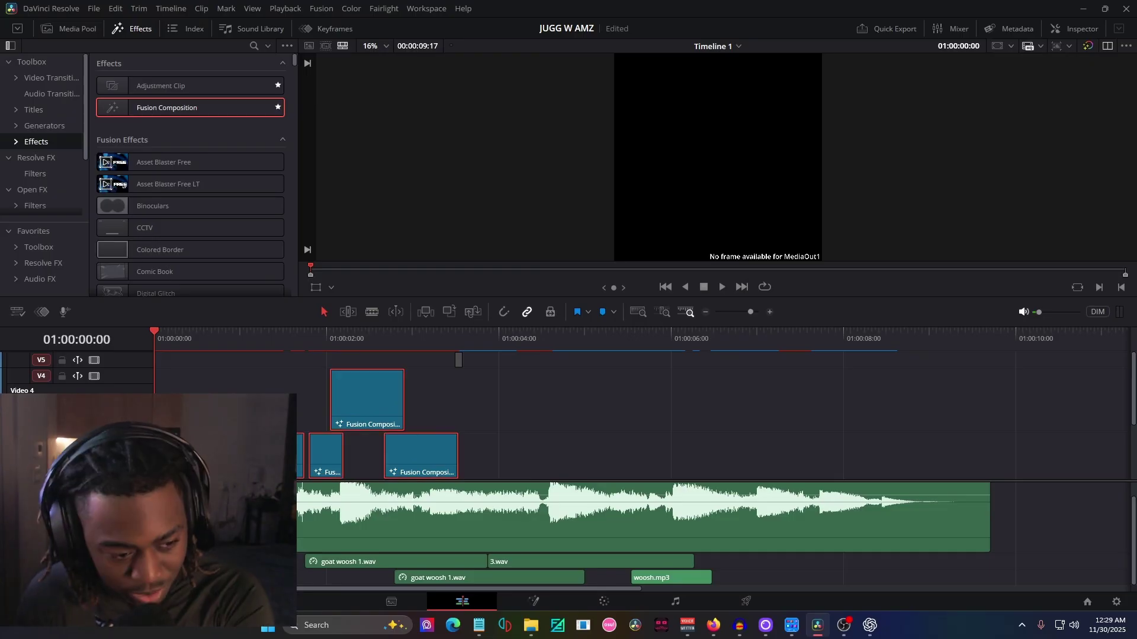
pyautogui.press('Delete')
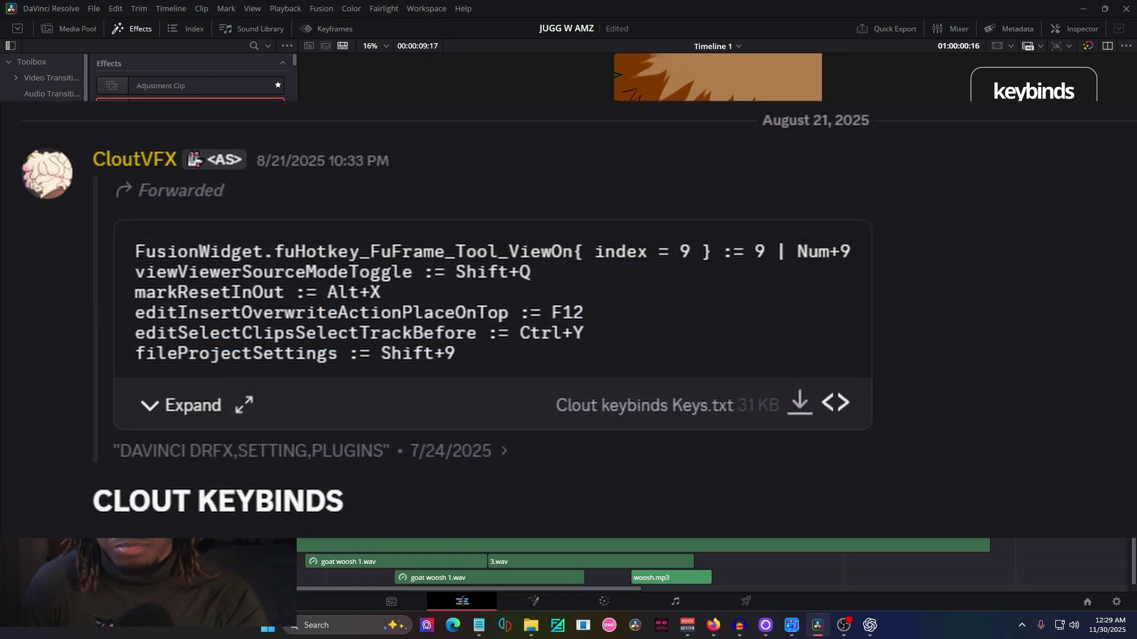
# - Open the clip at the playhead on the Fusion page and add an ek2.ShakeFinal node in an empty area of the node graph
pyautogui.click(51, 9)
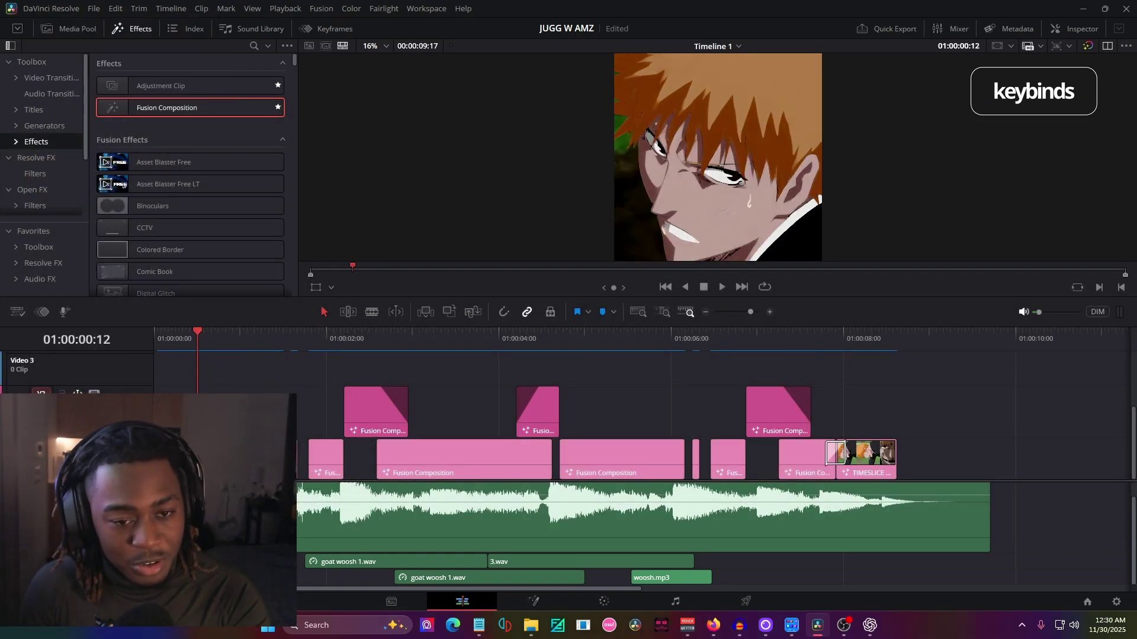
pyautogui.hotkey('shift', '5')
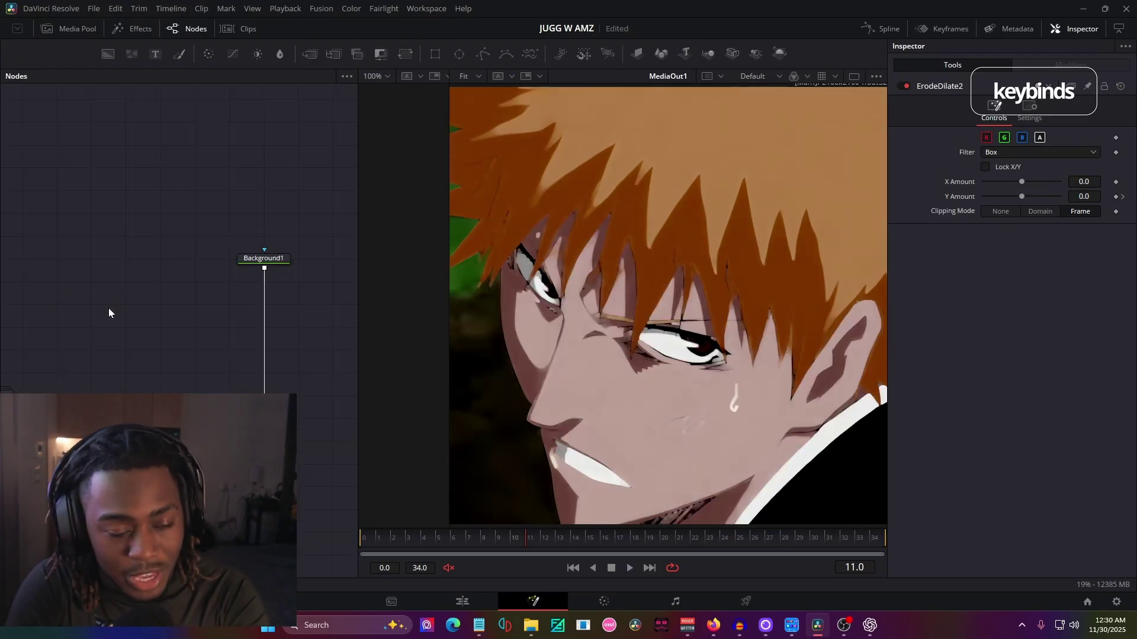
pyautogui.hotkey('ctrl', 'v')
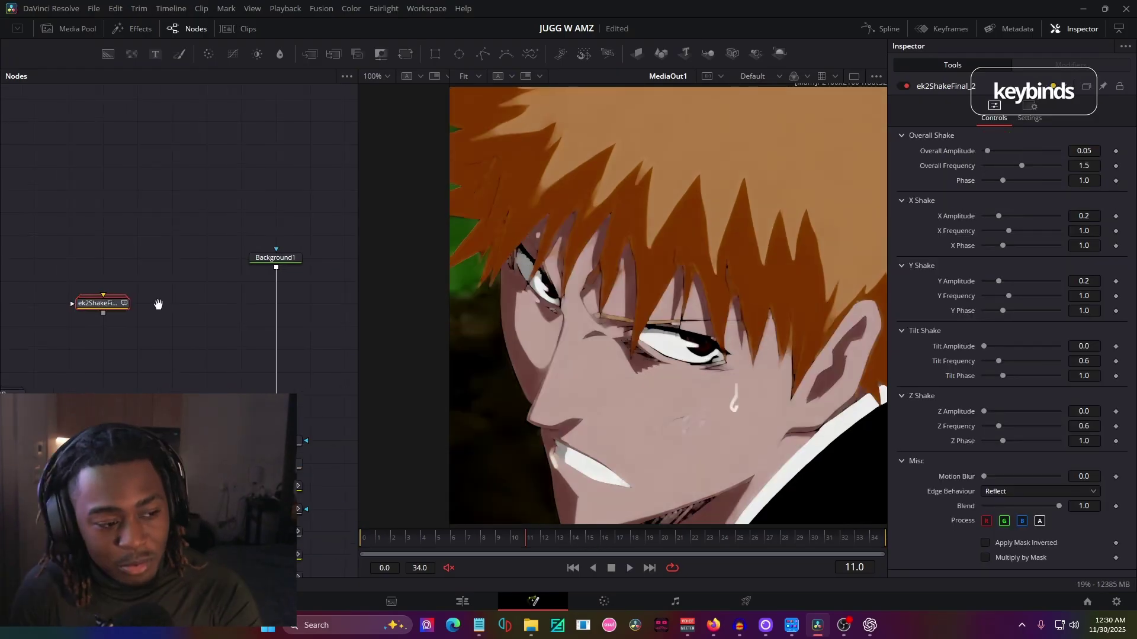
pyautogui.moveTo(73, 300); pyautogui.dragTo(141, 304)
# - Open the Fusion Hotkey Manager and start a new hotkey for the Flow view
pyautogui.hotkey('ctrl', 'shift', 'h')
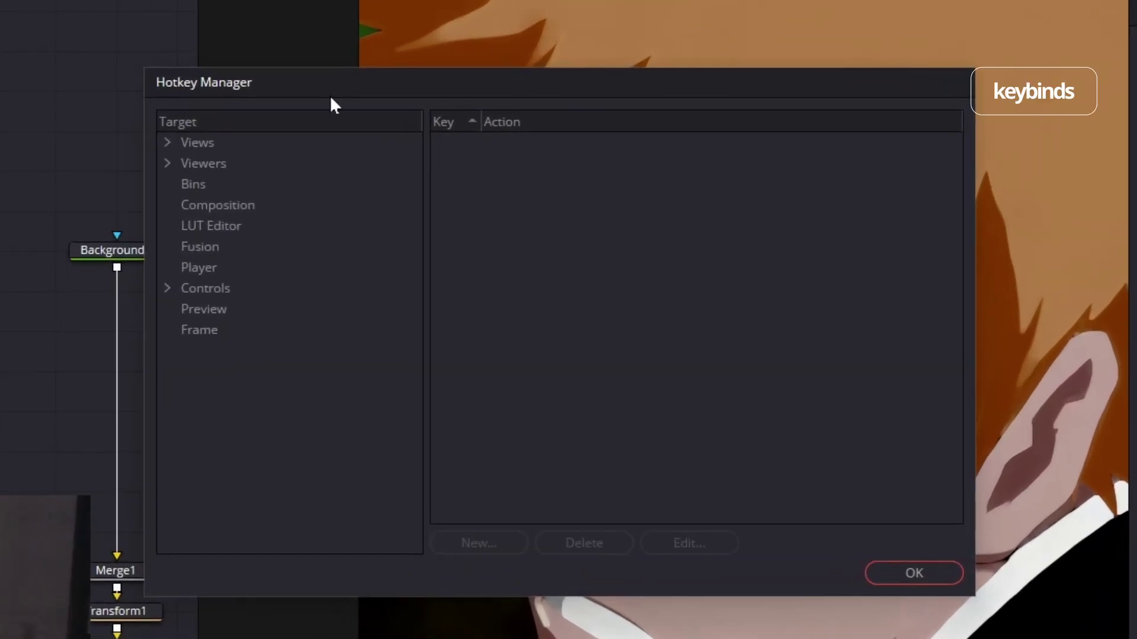
pyautogui.doubleClick(422, 195)
pyautogui.click(216, 165)
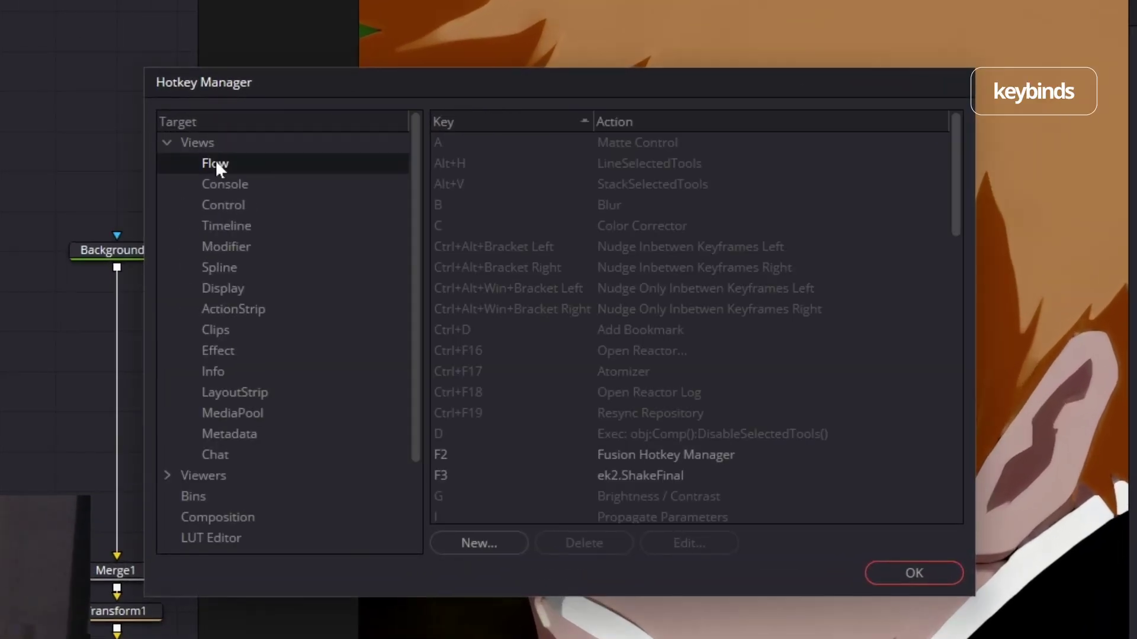
pyautogui.click(482, 551)
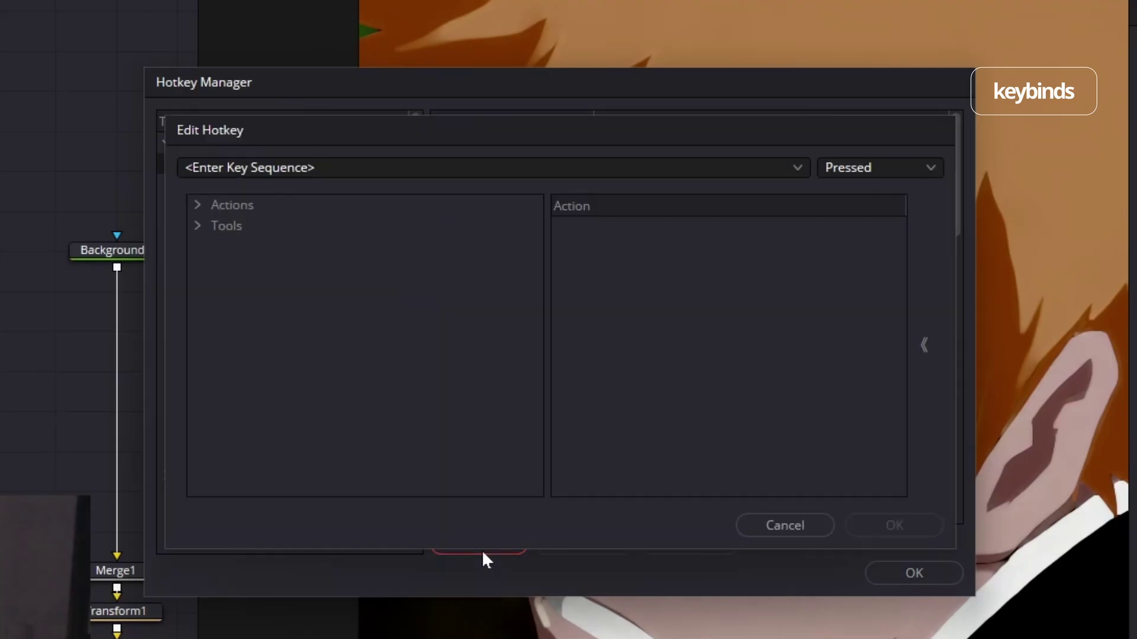
# - Browse the Macros category under Tools for an action to assign to the hotkey
pyautogui.click(584, 168)
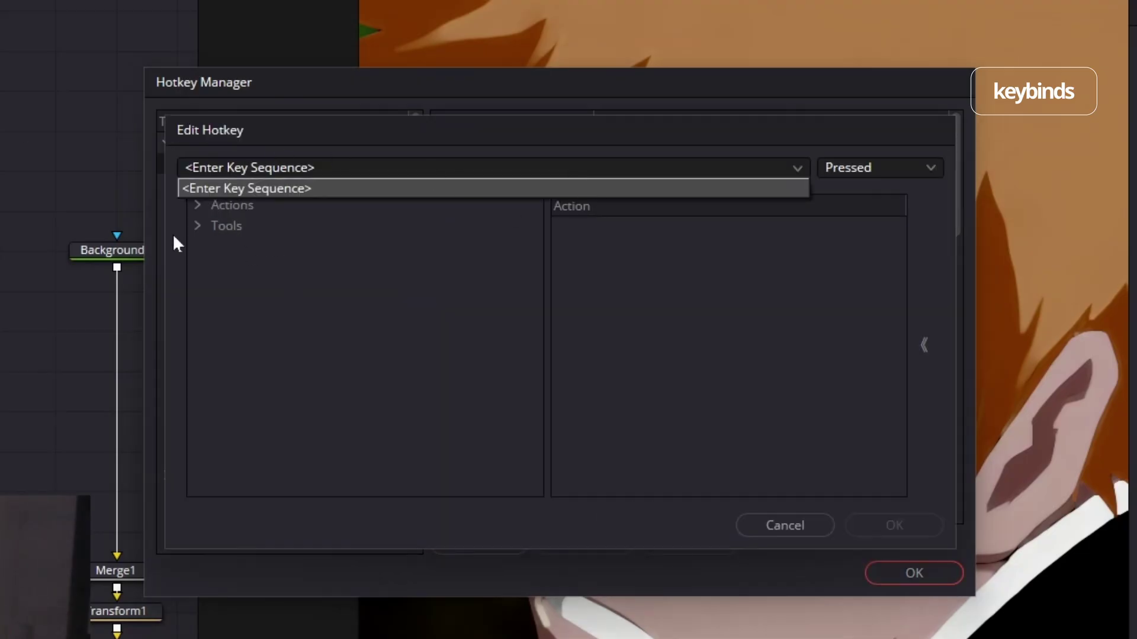
pyautogui.click(201, 198)
pyautogui.scroll(-5, 321, 378)
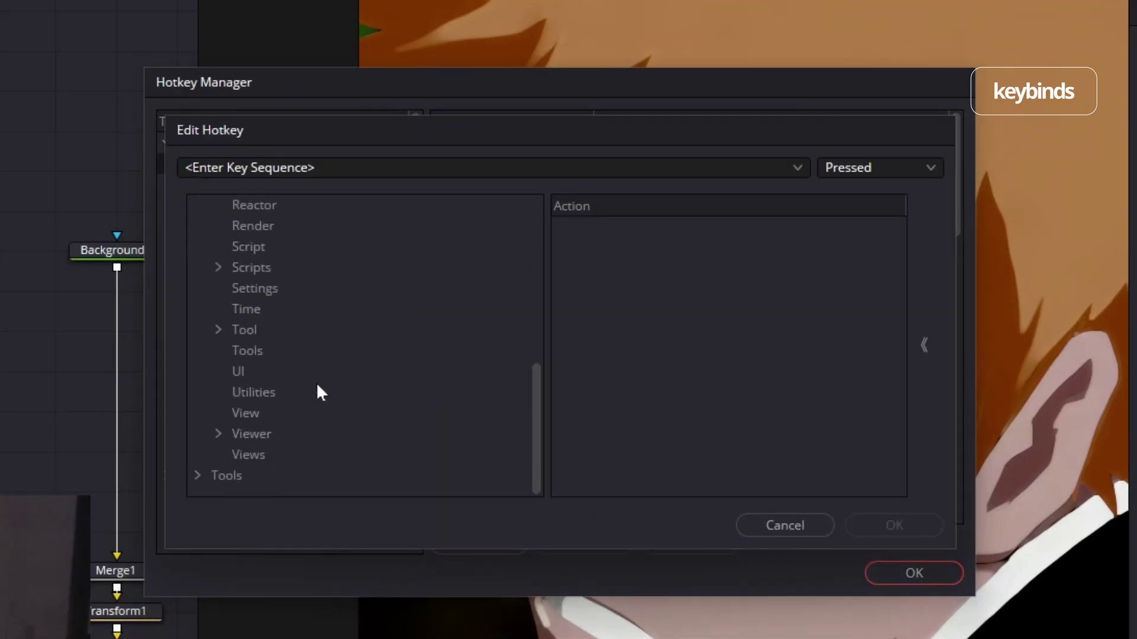
pyautogui.scroll(10, 318, 385)
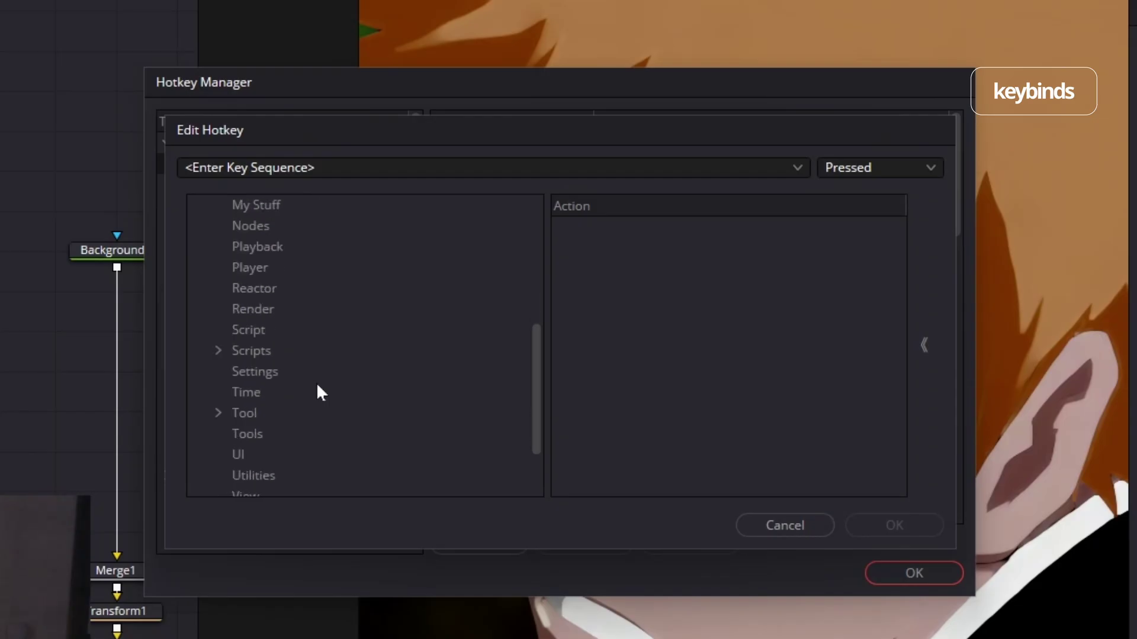
pyautogui.click(267, 434)
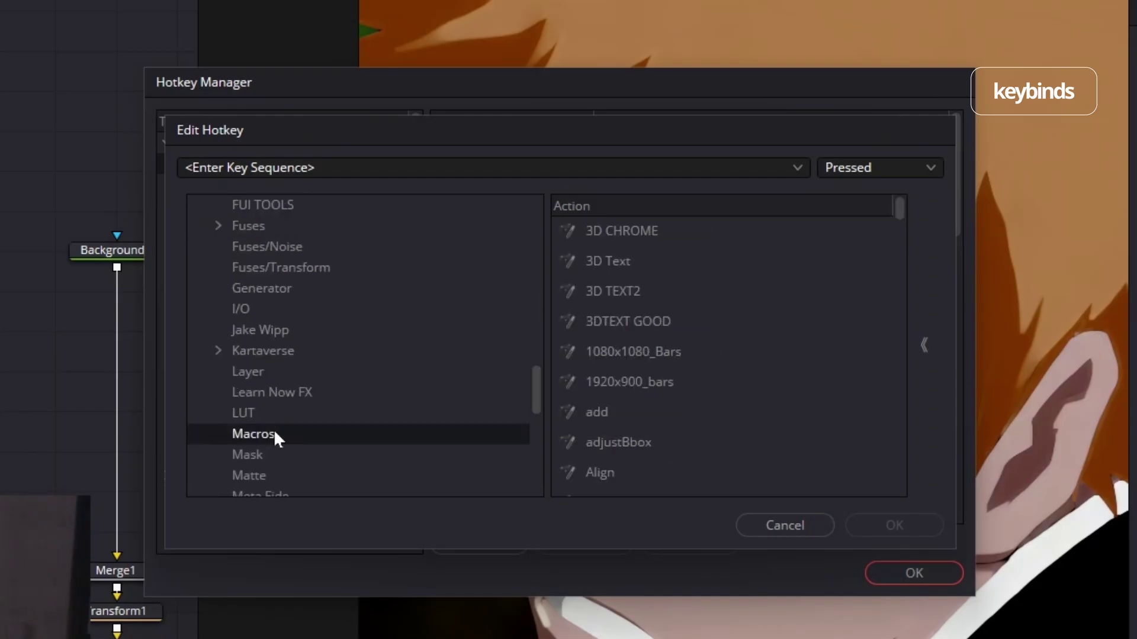
pyautogui.scroll(-8, 274, 435)
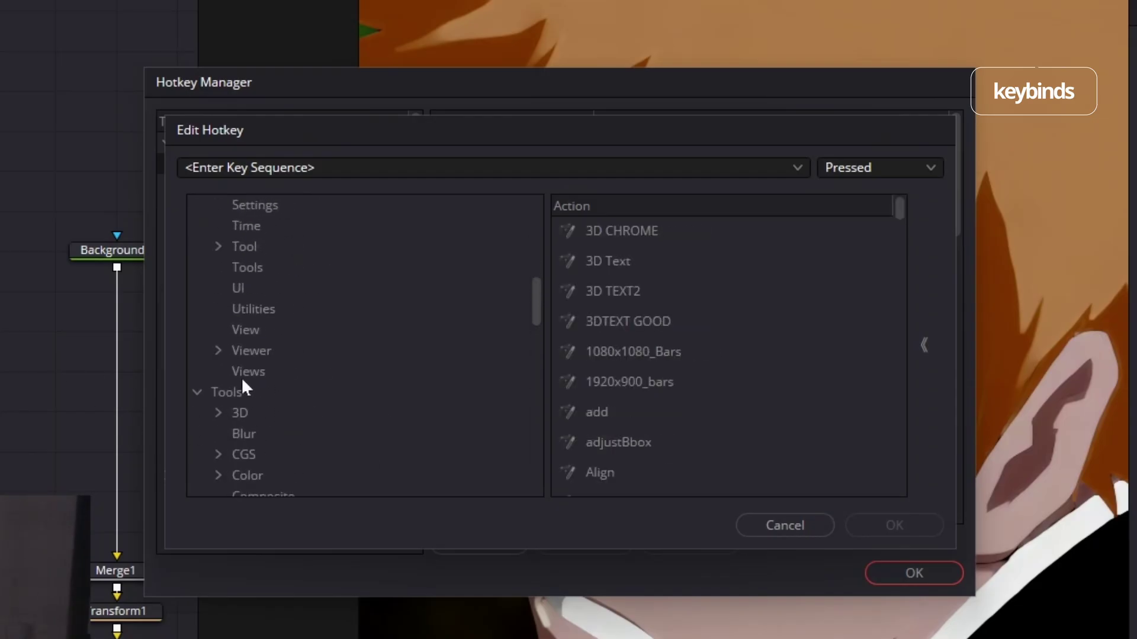
pyautogui.scroll(8, 228, 389)
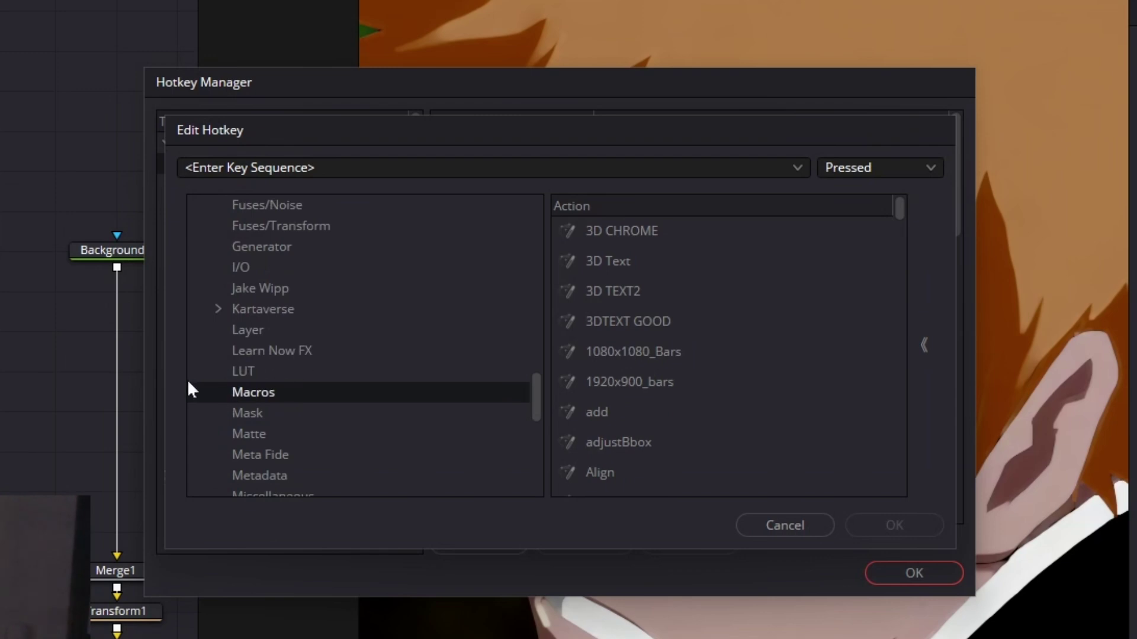
pyautogui.moveTo(900, 214); pyautogui.dragTo(902, 270)
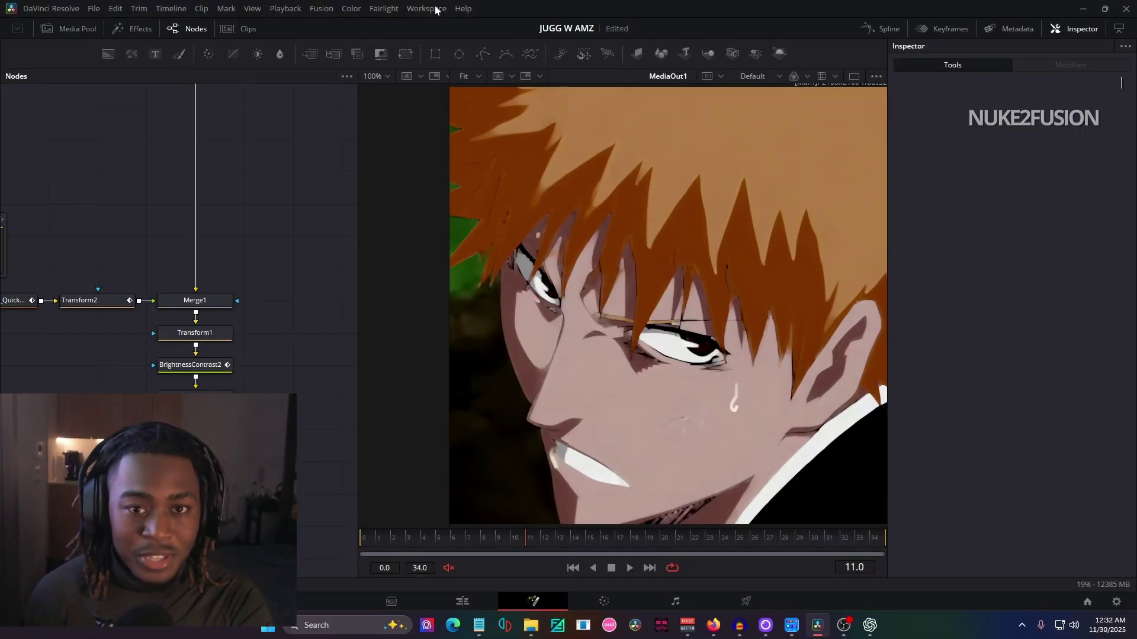
# - Open Reactor, search for nuke2fusion, and view the package's description
pyautogui.hotkey('shift', 'space')
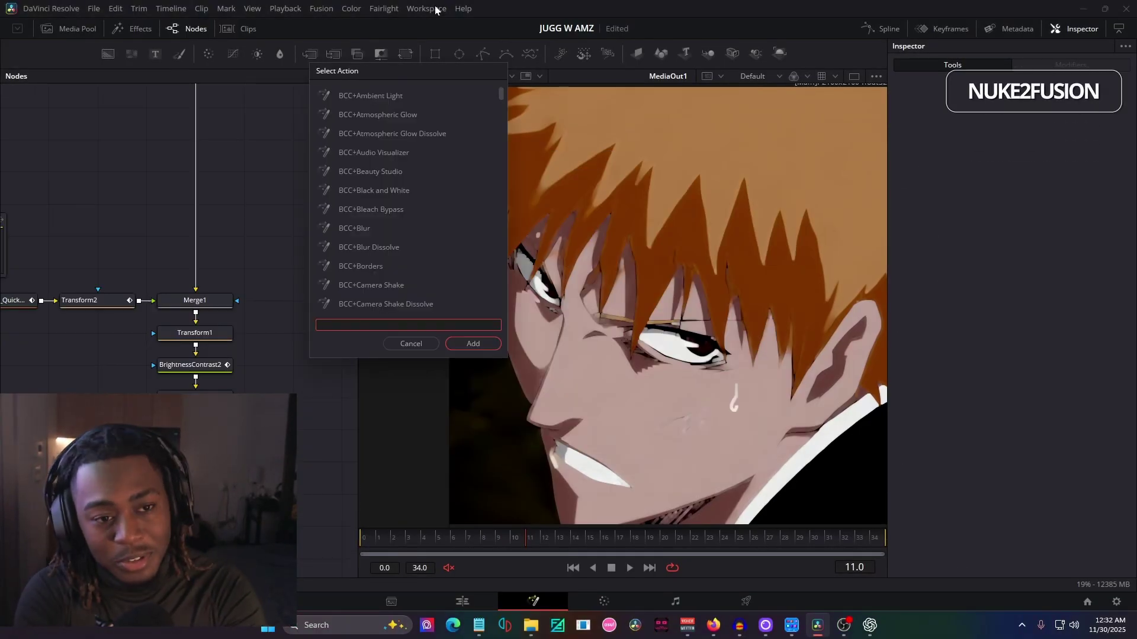
pyautogui.write('on')
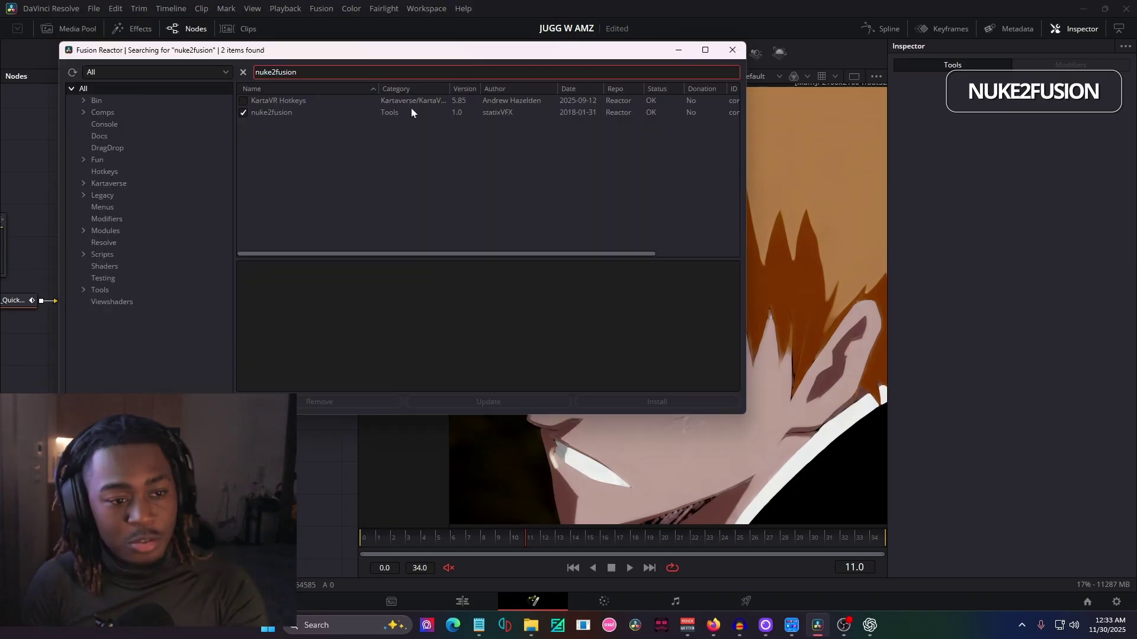
pyautogui.click(410, 109)
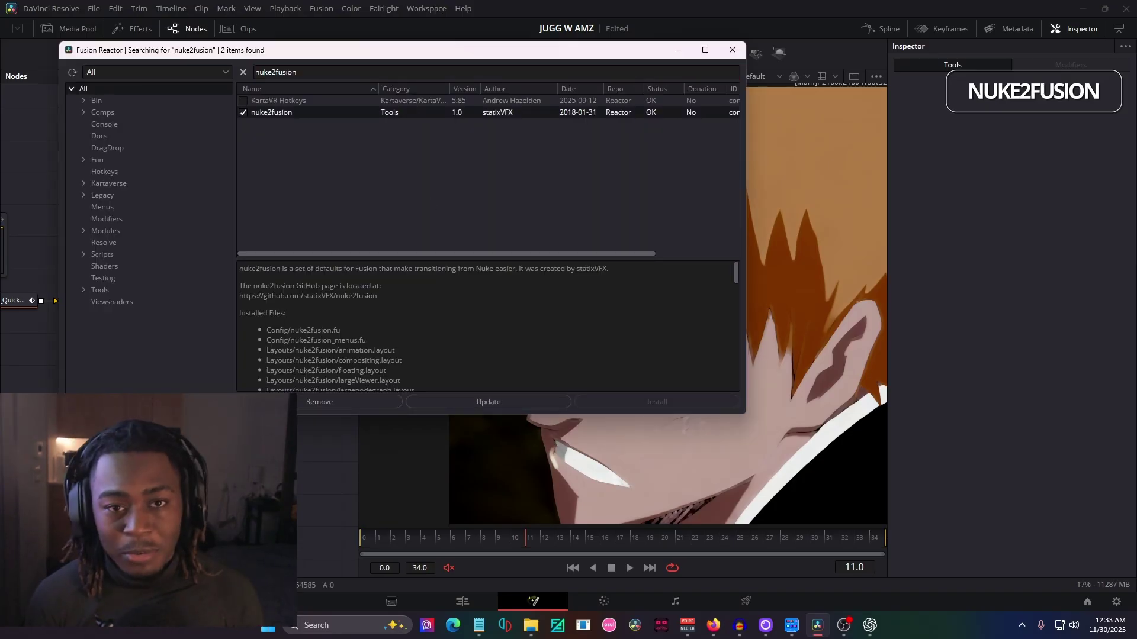
pyautogui.click(732, 51)
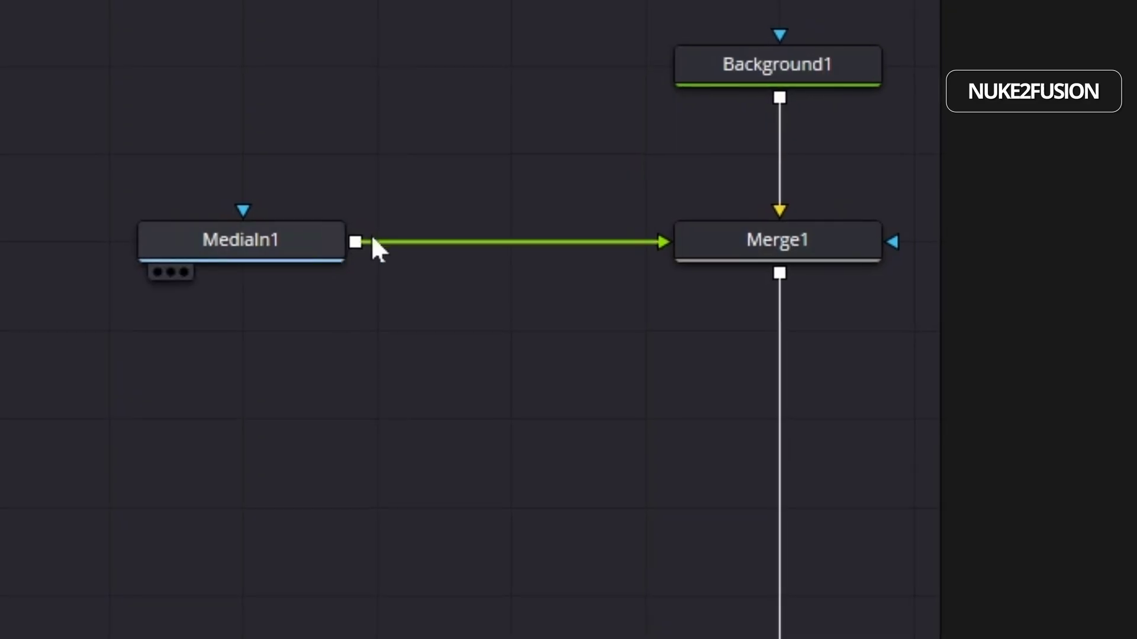
# - Merge MediaIn1 into the flow below Merge1 with a new Merge2 node, space Merge2 lower, and connect MediaIn1 to its foreground input
pyautogui.moveTo(370, 240); pyautogui.dragTo(775, 274)
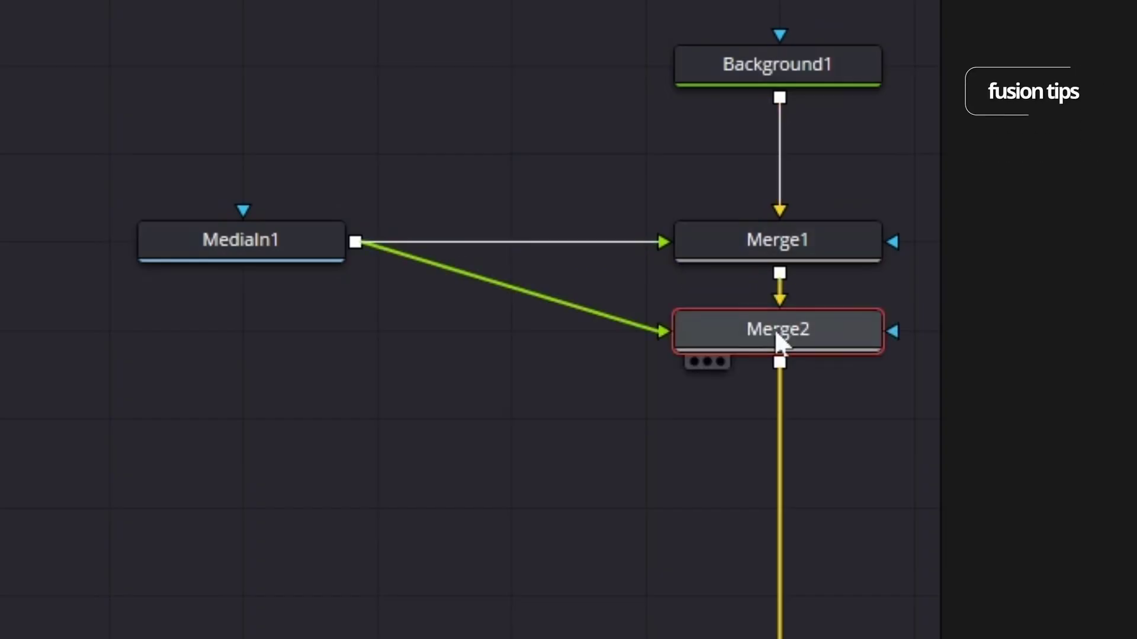
pyautogui.moveTo(774, 332); pyautogui.dragTo(728, 420)
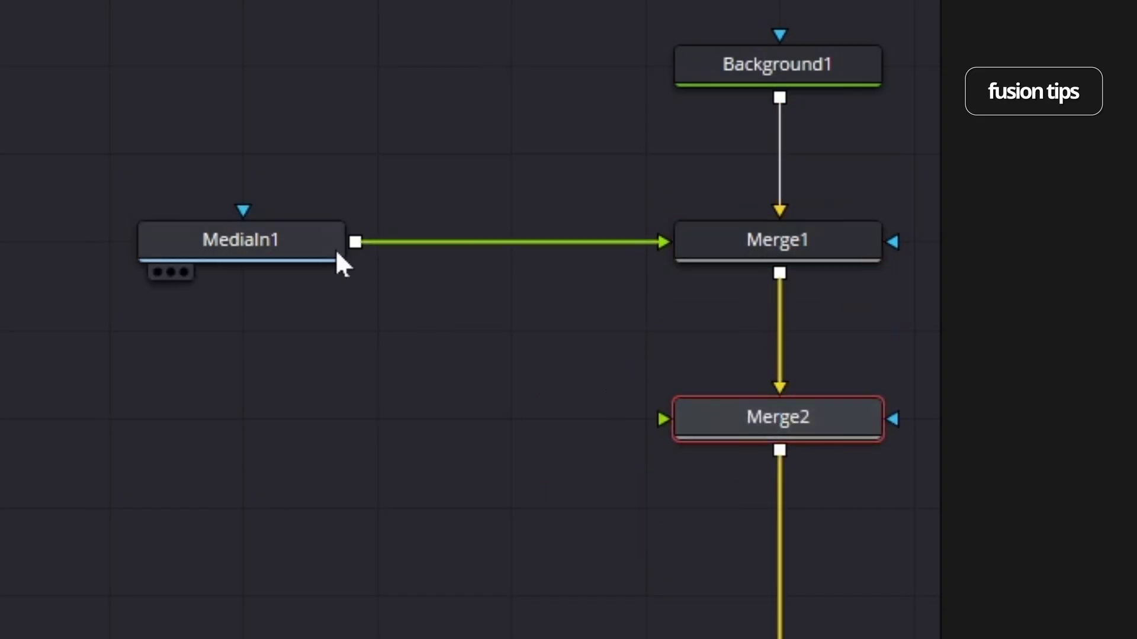
pyautogui.moveTo(344, 249); pyautogui.dragTo(664, 418)
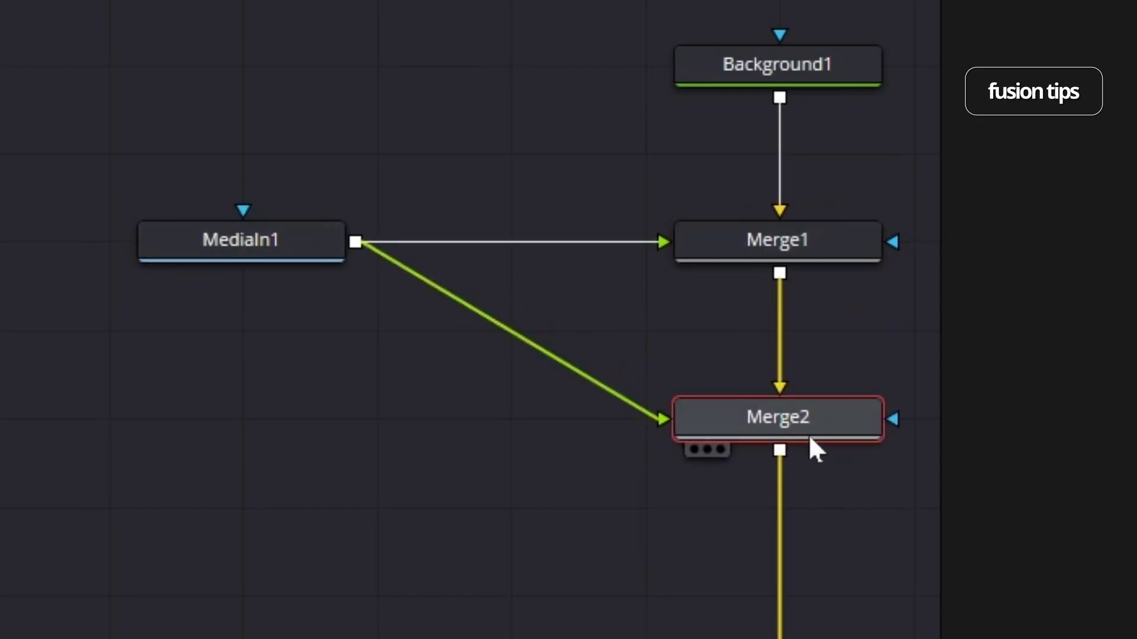
pyautogui.moveTo(355, 242); pyautogui.dragTo(779, 100)
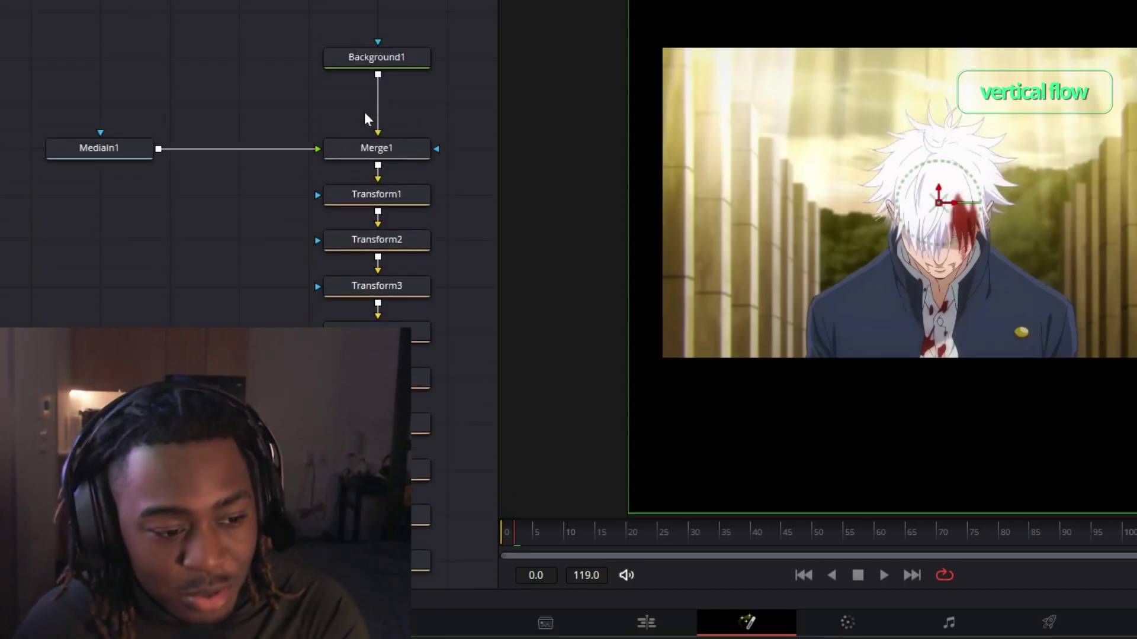
# - Add a long vertical chain of Transform nodes between Merge1 and MediaOut1
pyautogui.scroll(-10, 364, 111)
pyautogui.scroll(10, 364, 112)
pyautogui.scroll(-3, 364, 112)
pyautogui.scroll(-5, 364, 112)
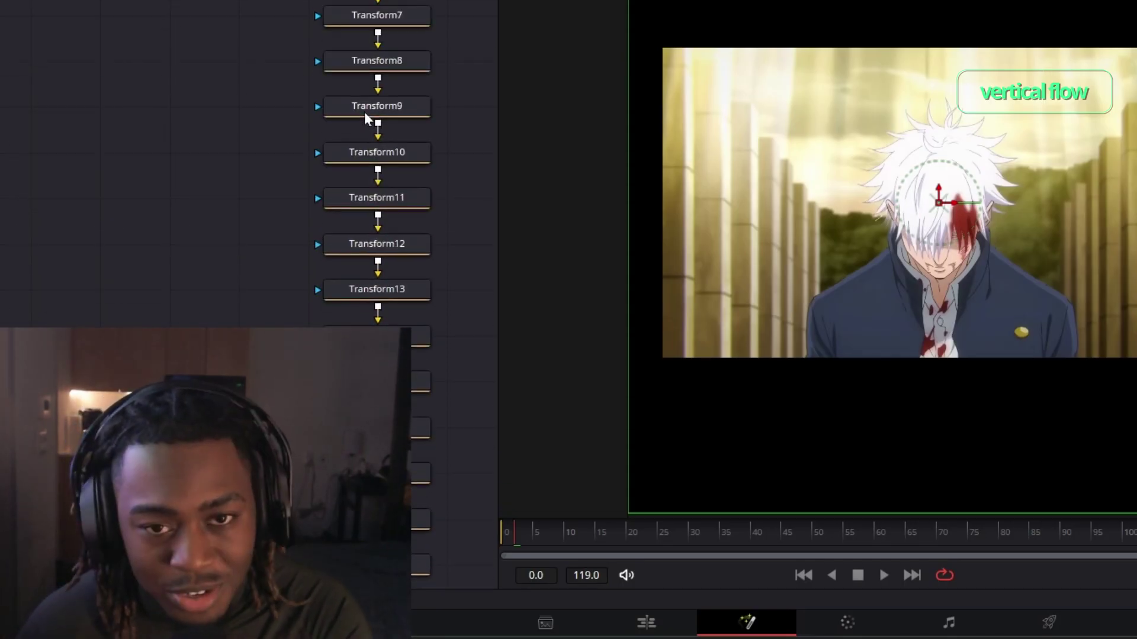
# - Paste unconnected Transform nodes into the empty area beside Background1 in the node graph
pyautogui.scroll(9, 365, 112)
pyautogui.hscroll(10, 364, 112)
pyautogui.hotkey('ctrl', 'v')
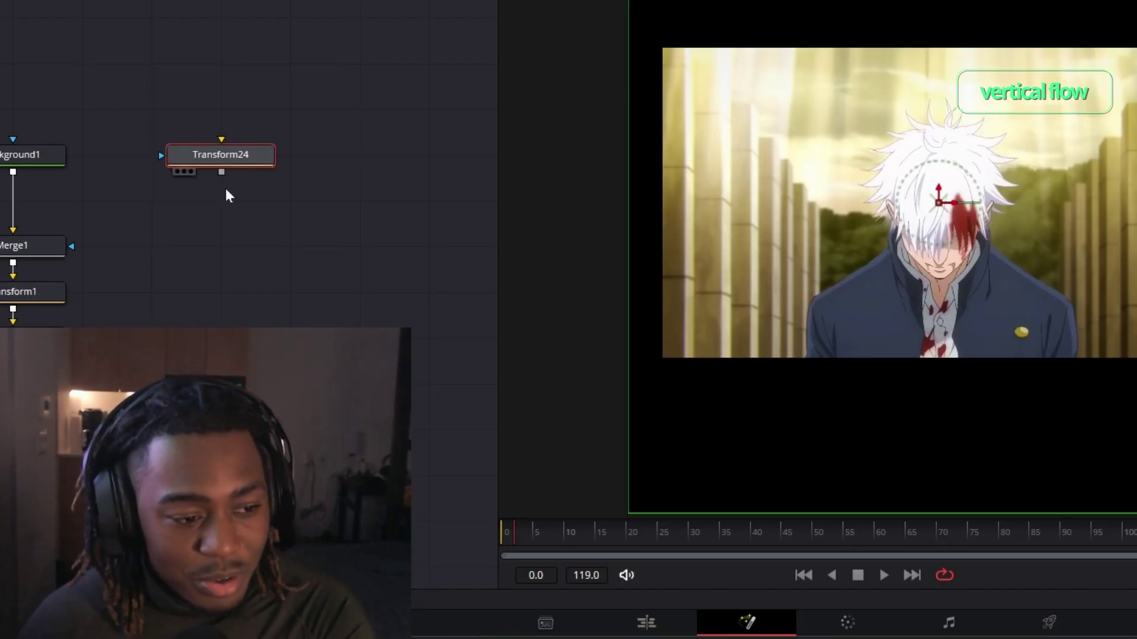
pyautogui.click(362, 168)
pyautogui.hotkey('ctrl', 'v')
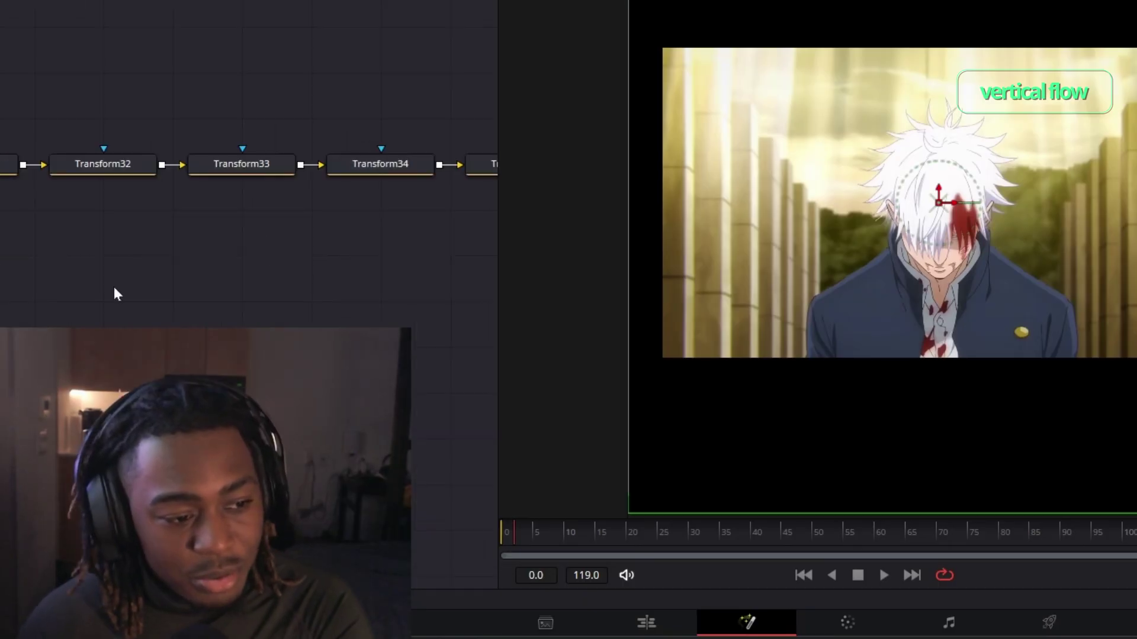
pyautogui.hscroll(-10, 114, 286)
pyautogui.hscroll(-8, 249, 243)
pyautogui.hscroll(8, 249, 242)
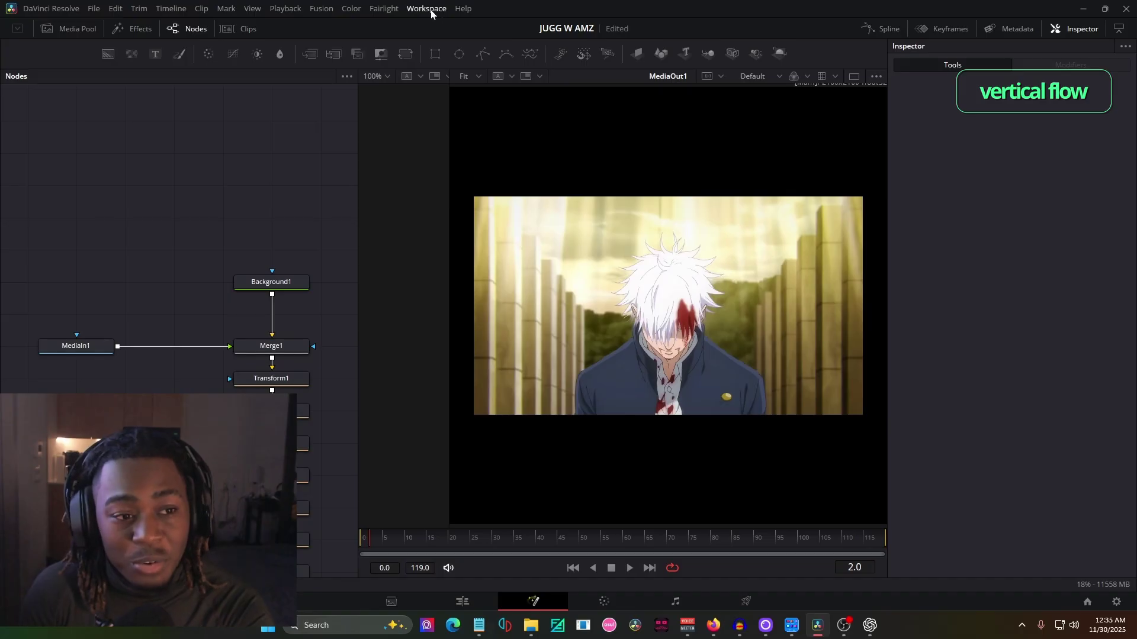
# - Apply the Left Flow Fusion layout preset to the workspace
pyautogui.click(427, 8)
pyautogui.click(426, 8)
pyautogui.click(427, 9)
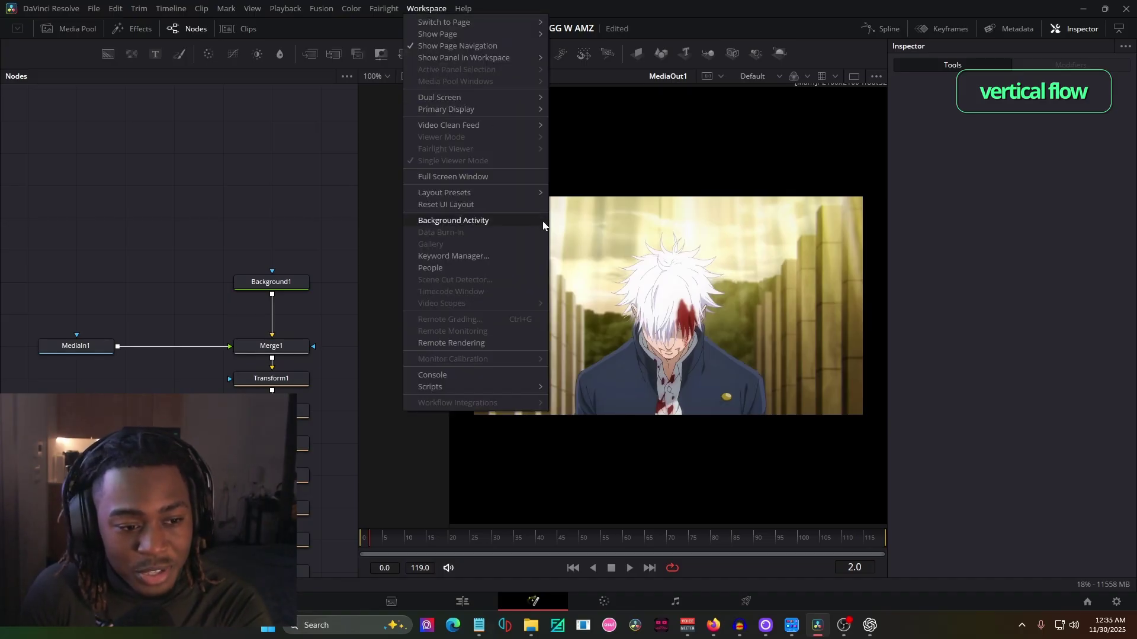
pyautogui.moveTo(522, 193)
pyautogui.moveTo(637, 224)
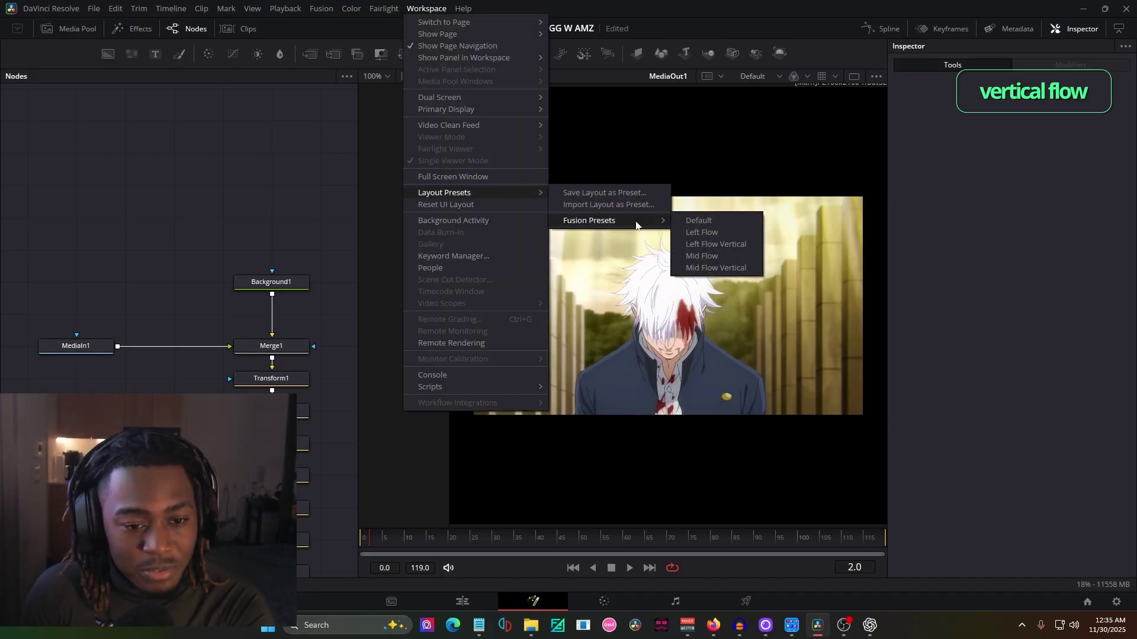
pyautogui.click(729, 234)
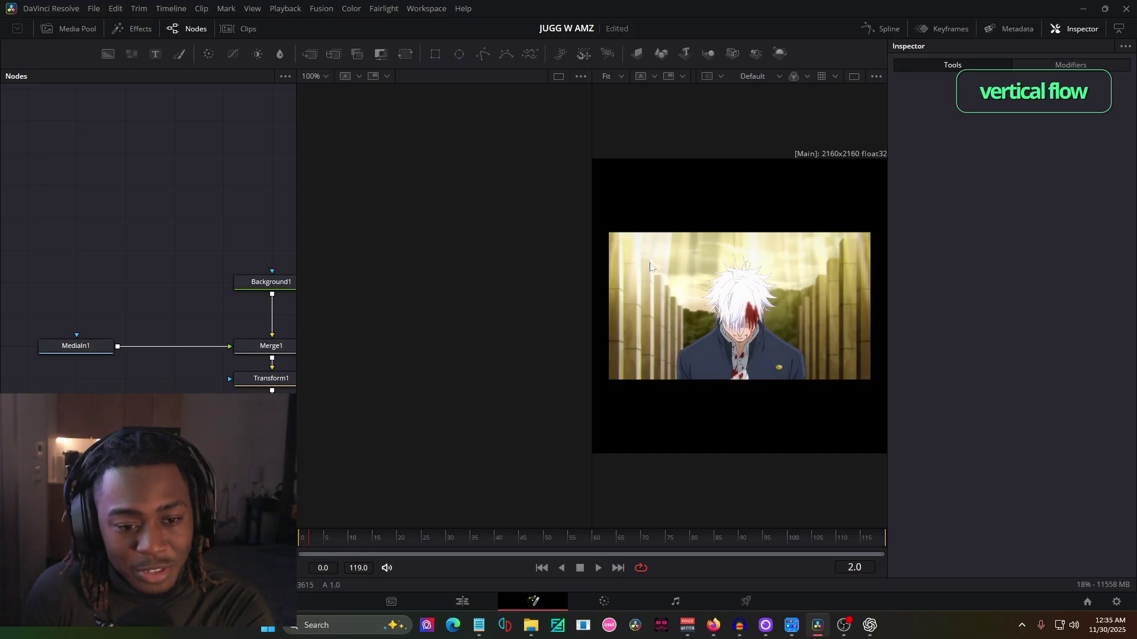
# - Set the Flow build direction to Vertical in the Fusion Settings, check the User Interface options, and save
pyautogui.click(322, 8)
pyautogui.click(317, 22)
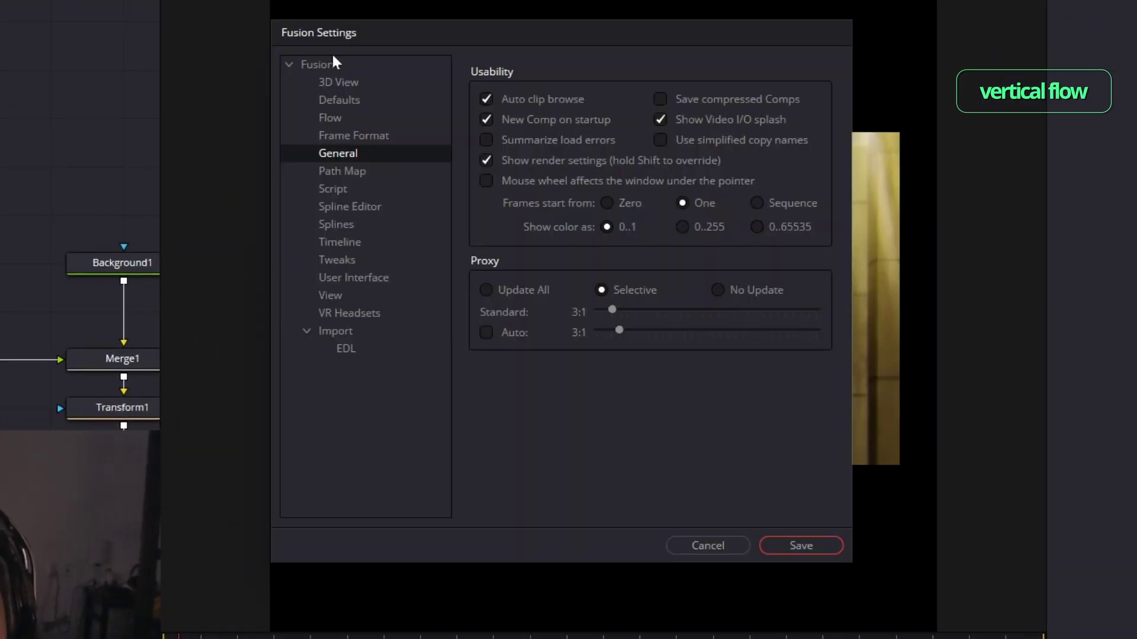
pyautogui.click(330, 118)
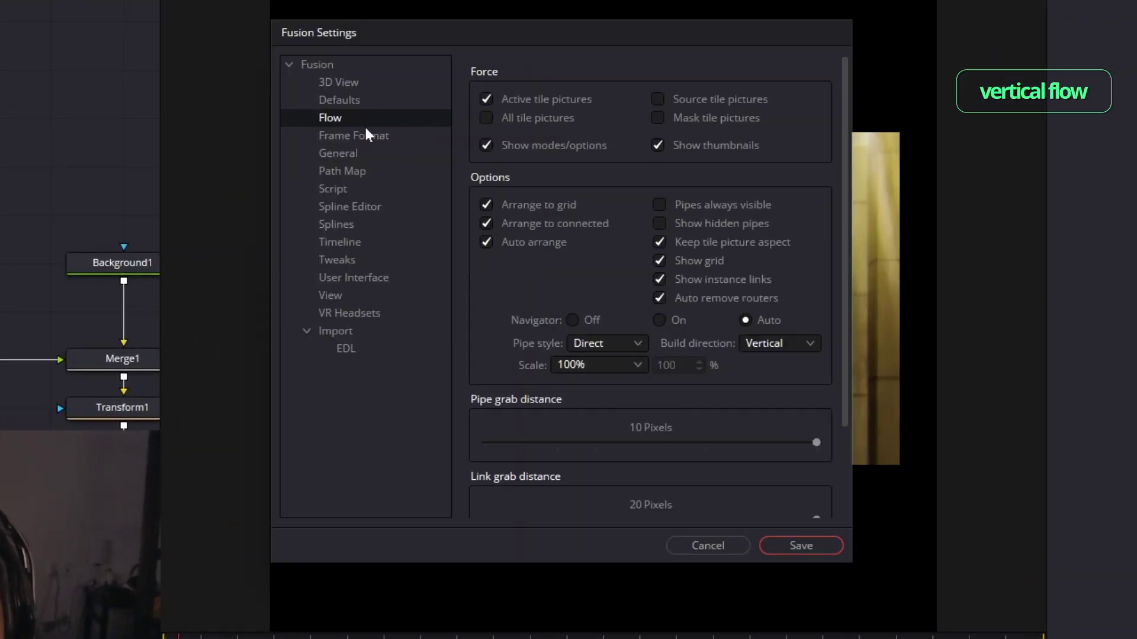
pyautogui.scroll(-2, 593, 365)
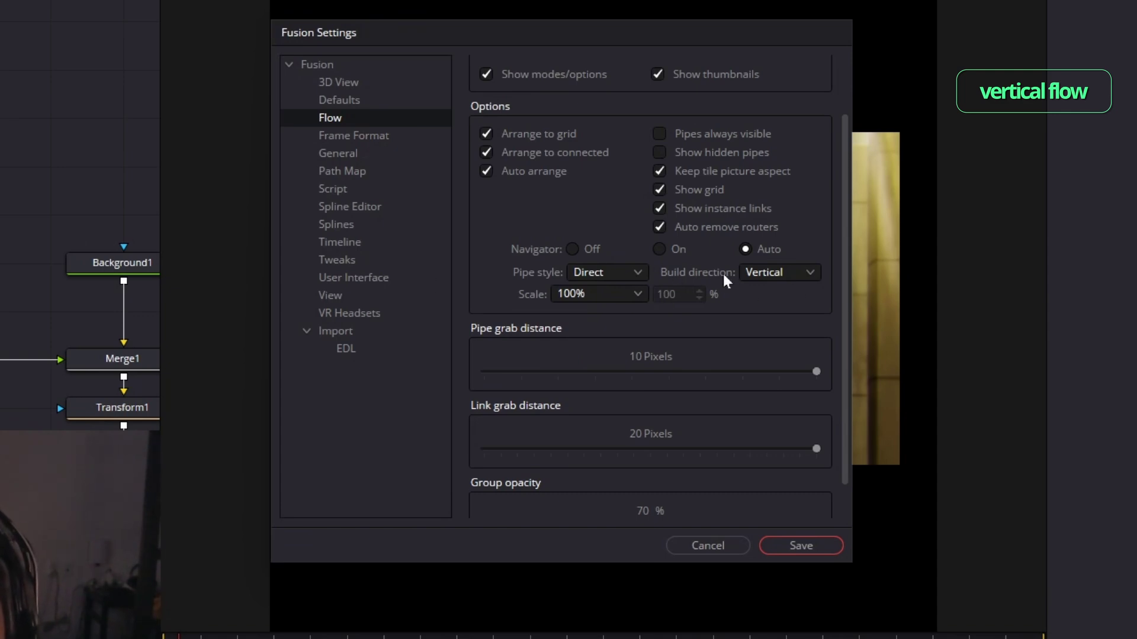
pyautogui.click(754, 270)
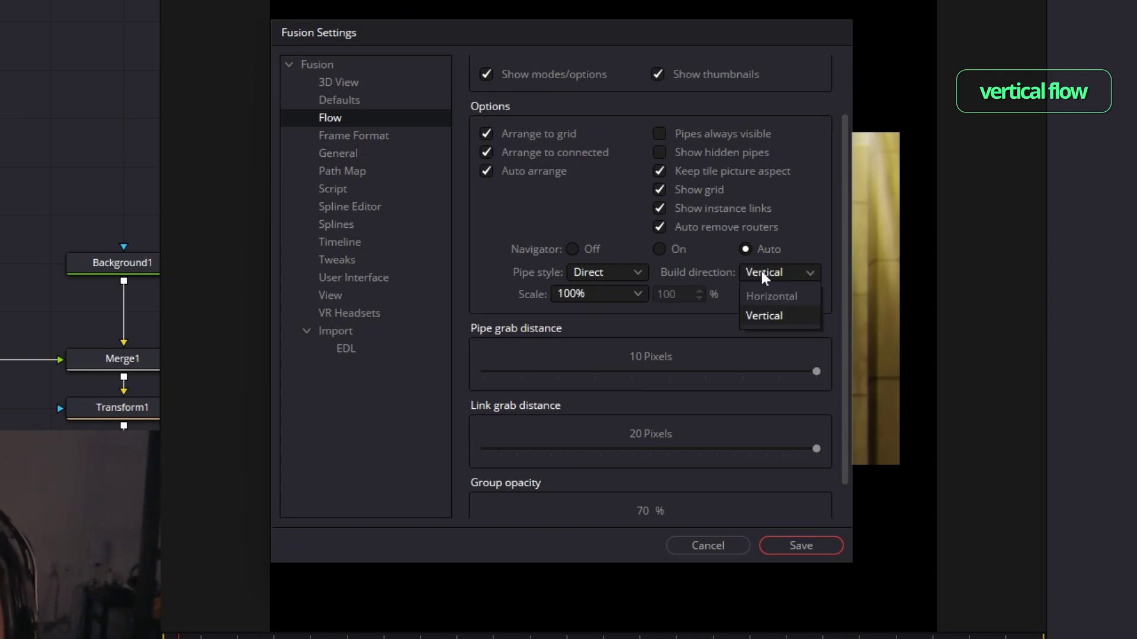
pyautogui.click(785, 322)
pyautogui.scroll(-1, 779, 371)
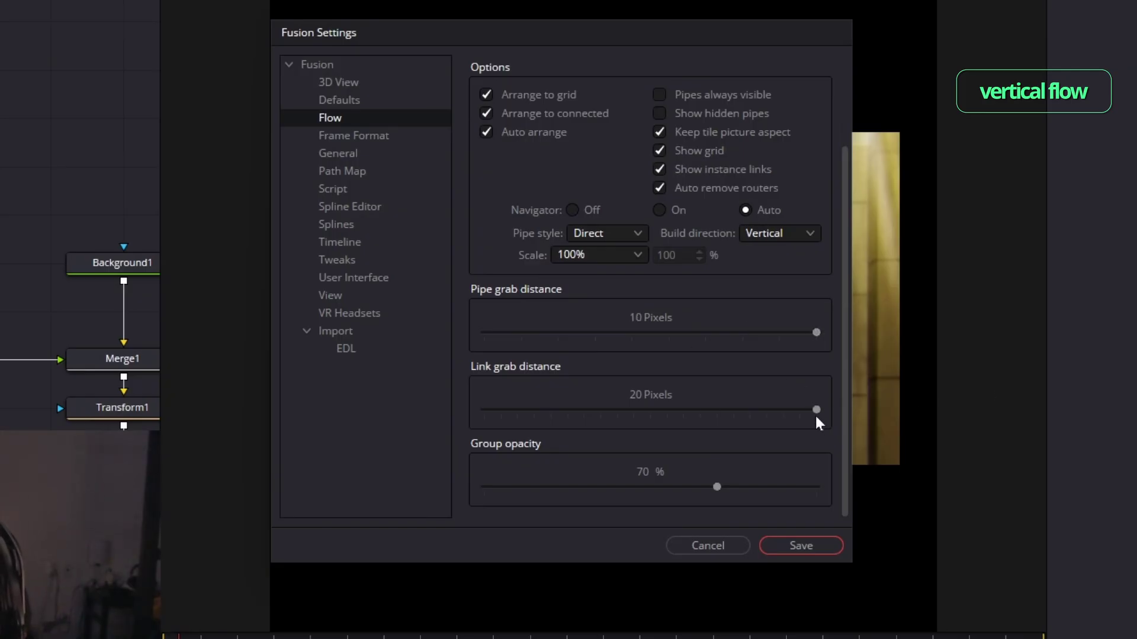
pyautogui.click(340, 278)
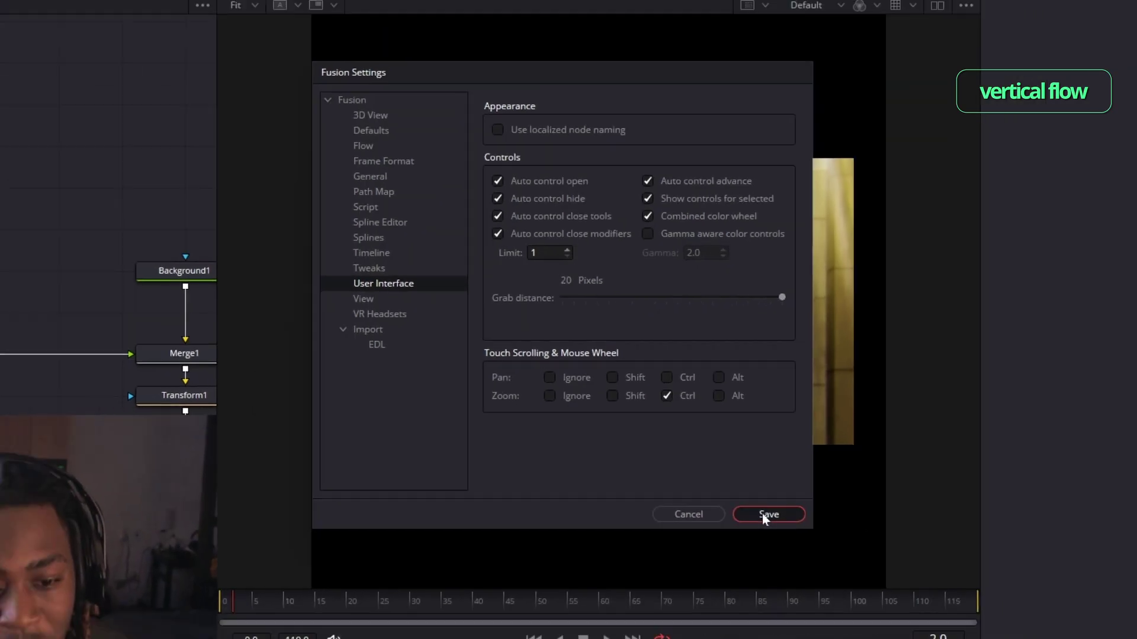
pyautogui.click(801, 545)
# - Move Background1 away from its place above Merge1 and keyframe its Red value with the Spline editor shown
pyautogui.moveTo(192, 248); pyautogui.dragTo(179, 183)
pyautogui.click(890, 29)
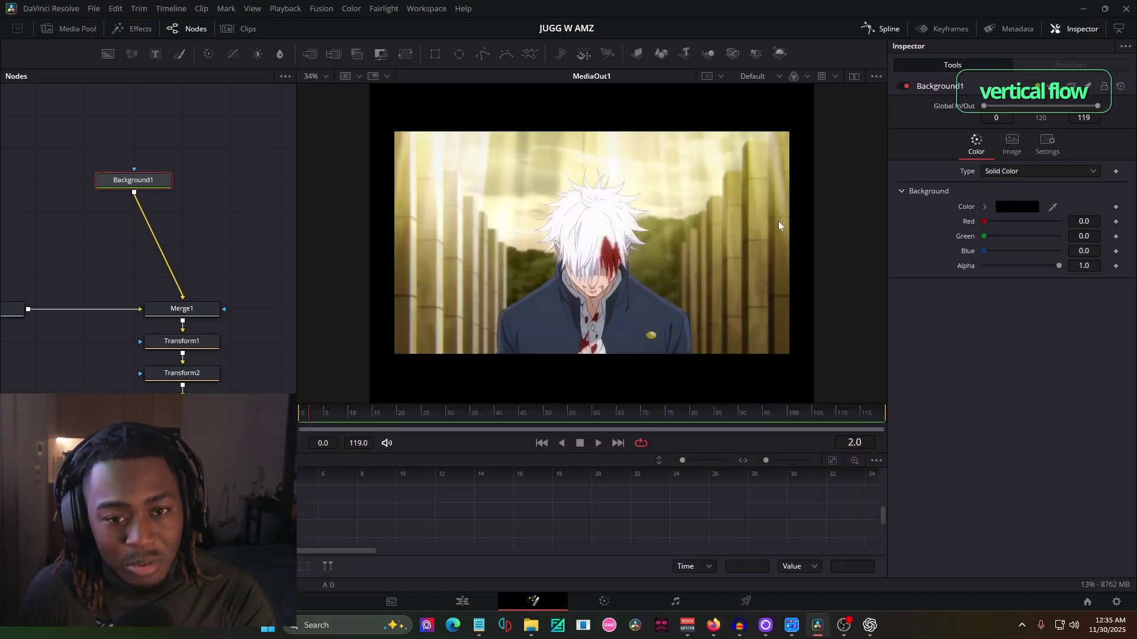
pyautogui.click(1116, 222)
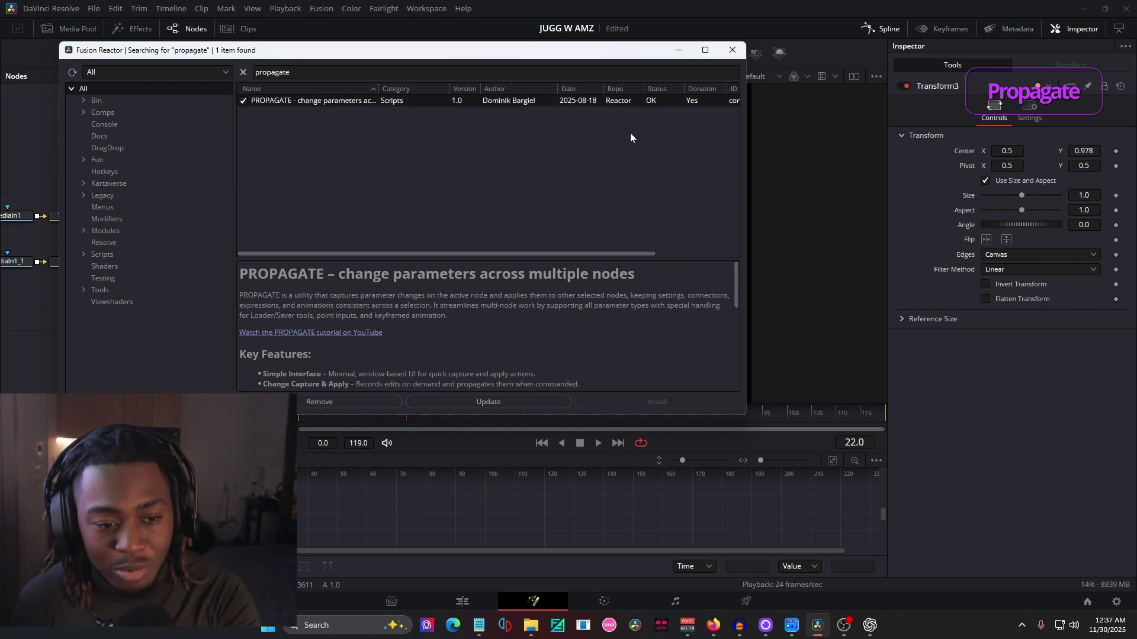
# - Close Reactor and select the Transform2 and Transform3 nodes together, with Transform2 as the active node
pyautogui.click(740, 51)
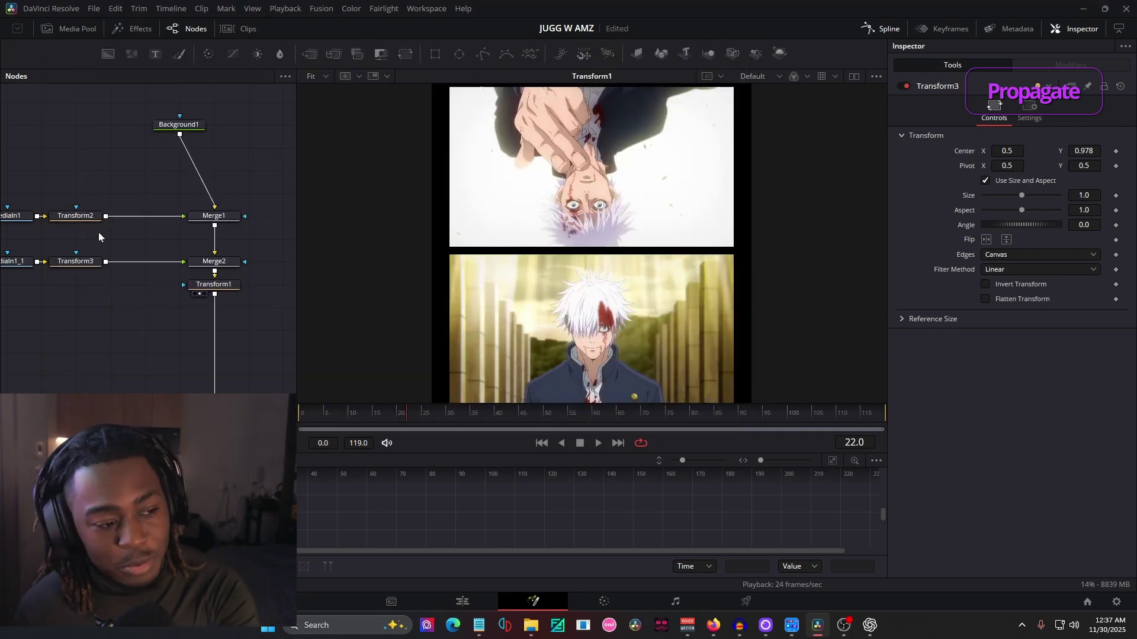
pyautogui.hscroll(-1, 136, 251)
pyautogui.scroll(3, 147, 253)
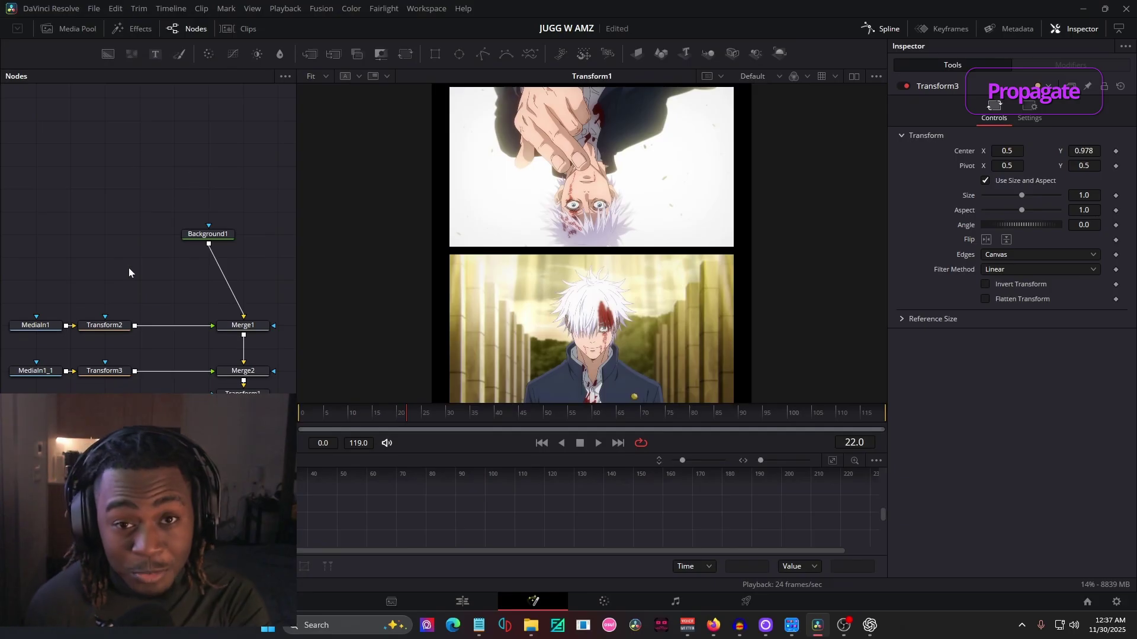
pyautogui.click(122, 325)
pyautogui.moveTo(94, 242); pyautogui.dragTo(183, 403)
pyautogui.moveTo(152, 265); pyautogui.dragTo(101, 402)
pyautogui.click(117, 314)
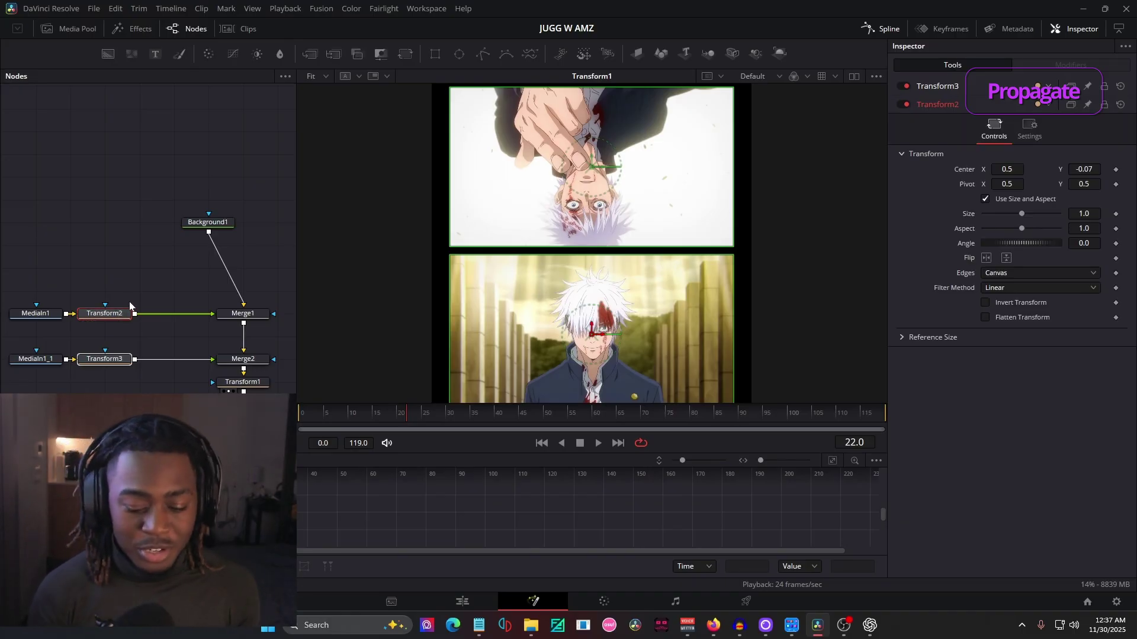
# - Run Propagate in Live Mode and animate Transform2's Center with keyframes at frames 22 and 38, ending at Y -0.044
pyautogui.press('p')
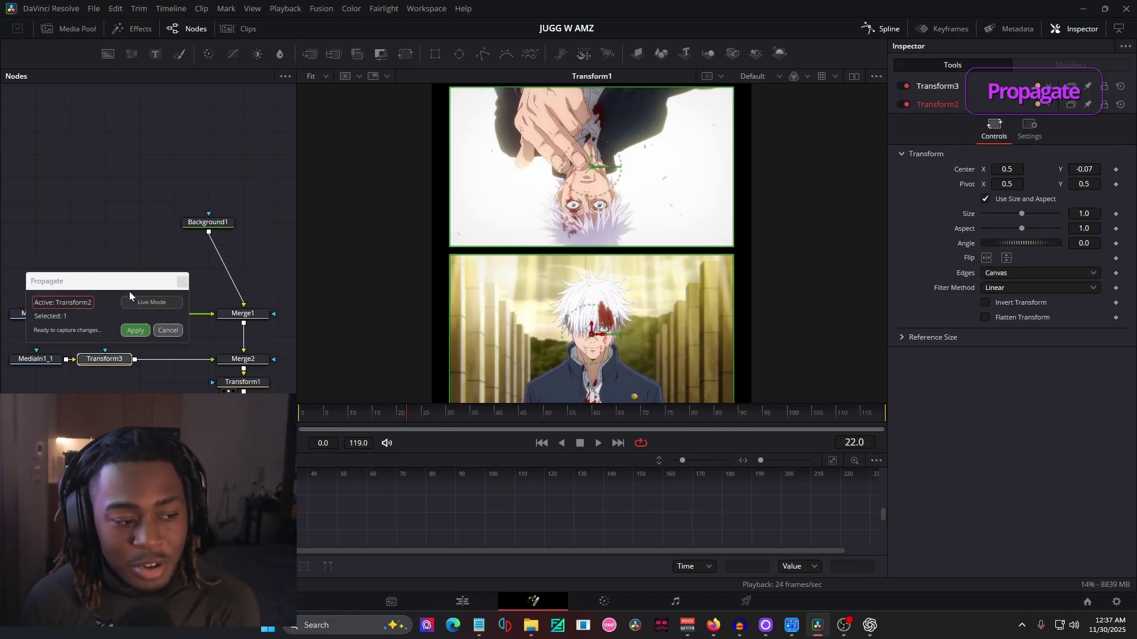
pyautogui.moveTo(137, 278); pyautogui.dragTo(196, 177)
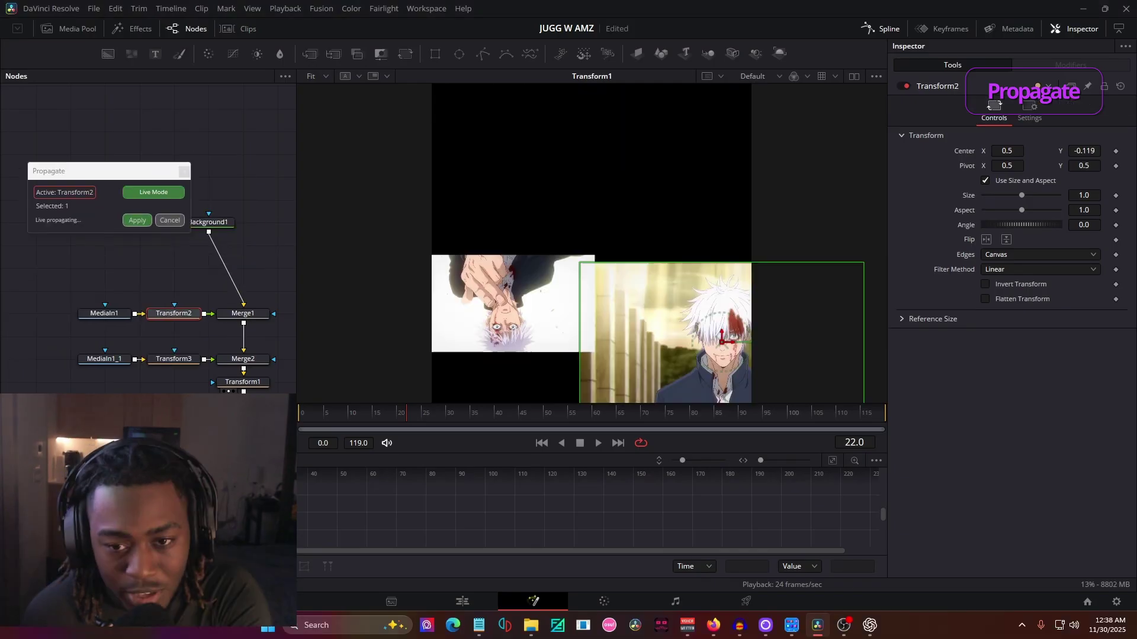
pyautogui.moveTo(1083, 150); pyautogui.dragTo(1116, 150)
pyautogui.click(1115, 151)
pyautogui.moveTo(451, 413); pyautogui.dragTo(484, 409)
pyautogui.moveTo(1084, 150); pyautogui.dragTo(1051, 150)
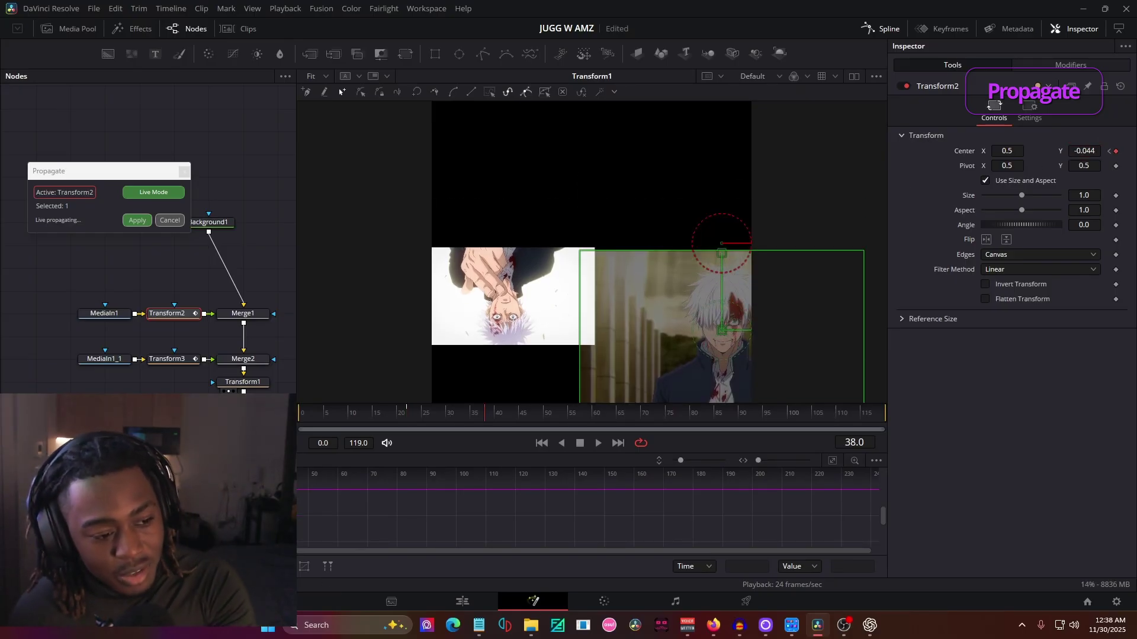
# - Select Transform3 and frame its Center keyframes in the Spline editor to check the propagated animation
pyautogui.click(167, 359)
pyautogui.hotkey('ctrl', 'a')
pyautogui.scroll(-1, 746, 521)
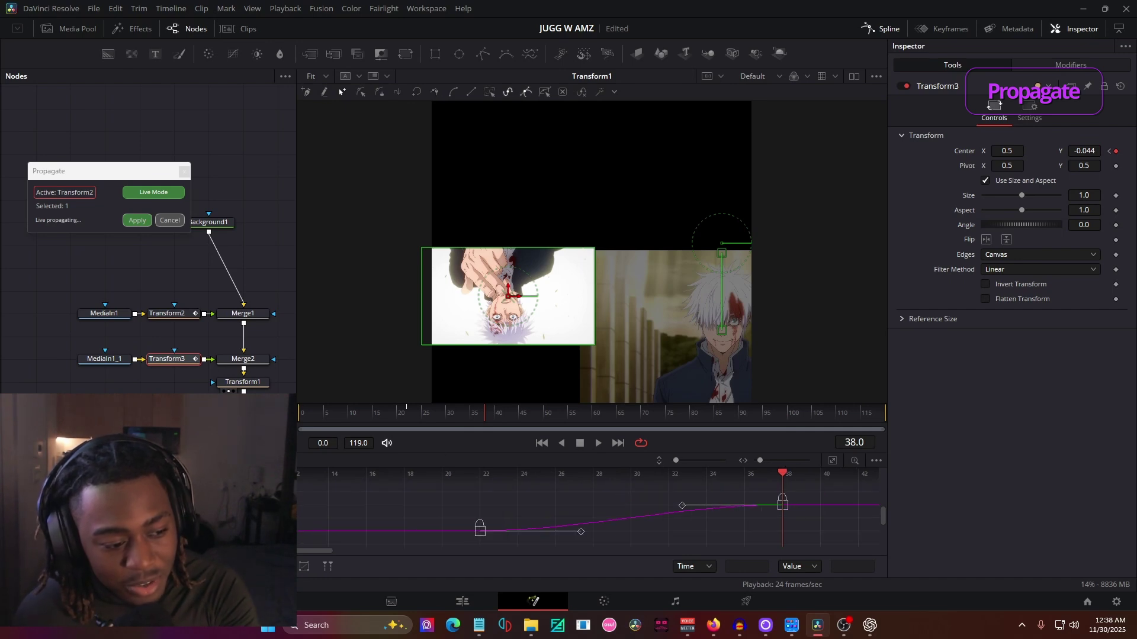
# - Replay the propagated Center animation from about frame 22 to check both transformed clips moving
pyautogui.click(405, 415)
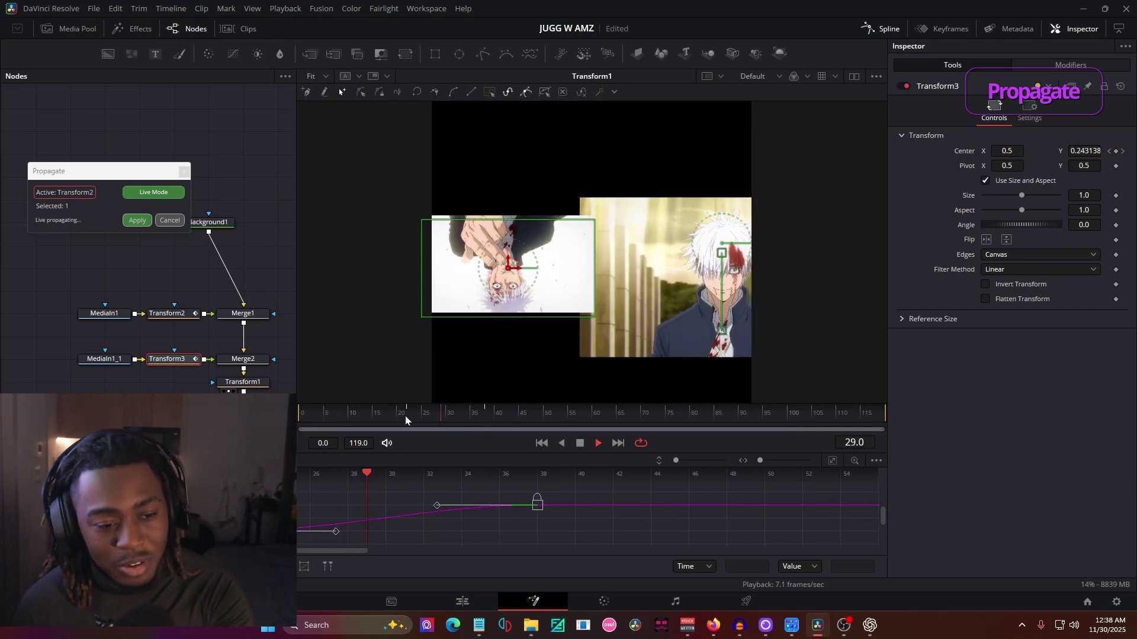
pyautogui.click(405, 416)
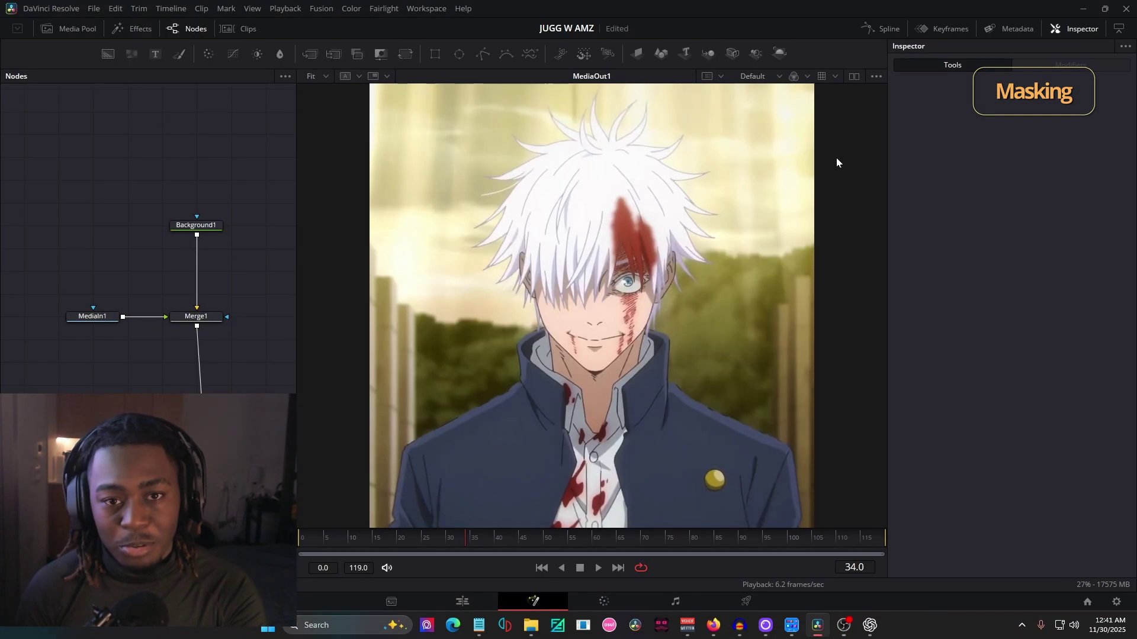
# - Insert a MatteControl node between Merge1 and MediaOut1 and connect a Polygon mask to it as the matte
pyautogui.click(187, 320)
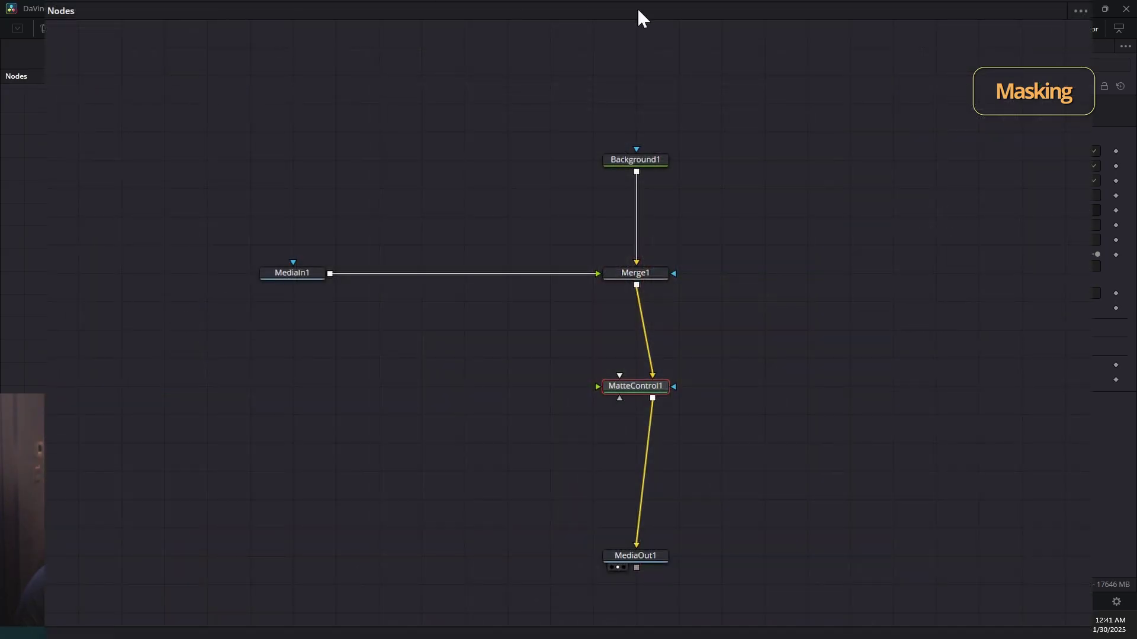
pyautogui.moveTo(762, 0); pyautogui.dragTo(754, 51)
pyautogui.moveTo(509, 428); pyautogui.dragTo(626, 410)
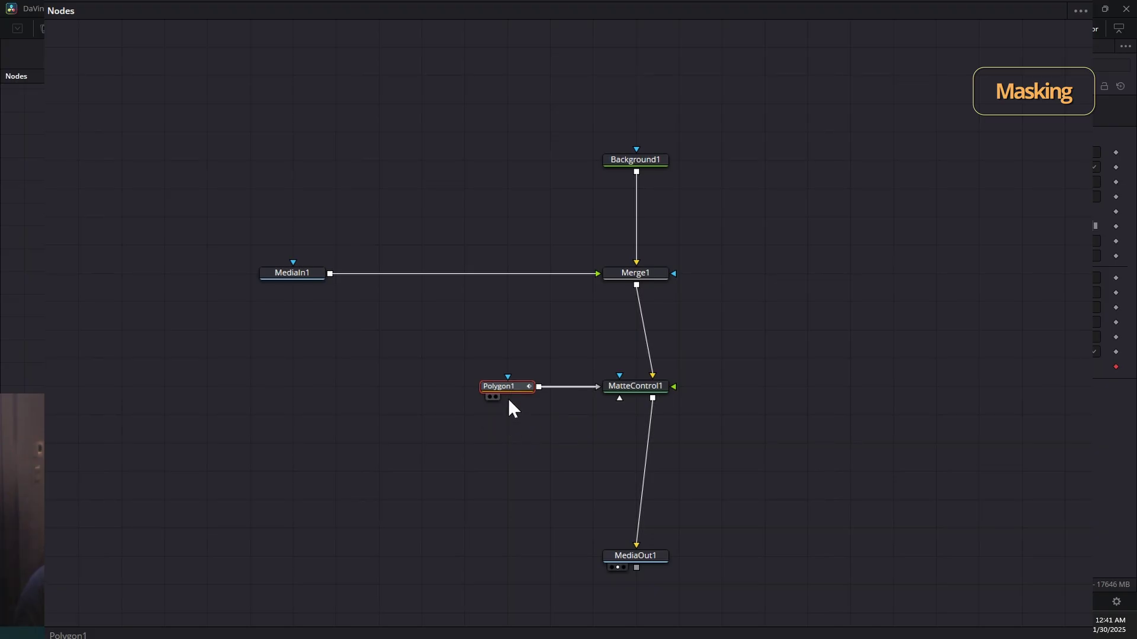
pyautogui.moveTo(471, 350); pyautogui.dragTo(730, 431)
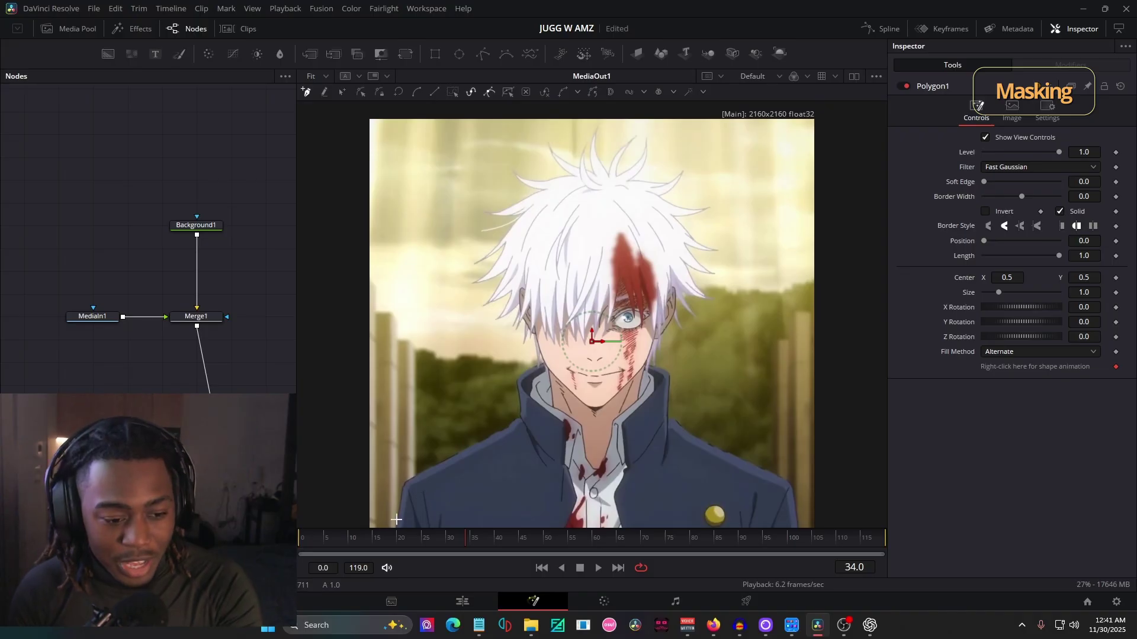
# - Trace the white-haired character point by point with the Polygon mask, closing the outline around hair, neck and shoulders, and invert it
pyautogui.scroll(-1, 396, 519)
pyautogui.scroll(1, 396, 520)
pyautogui.scroll(-2, 396, 519)
pyautogui.click(381, 491)
pyautogui.click(389, 478)
pyautogui.click(394, 438)
pyautogui.click(401, 412)
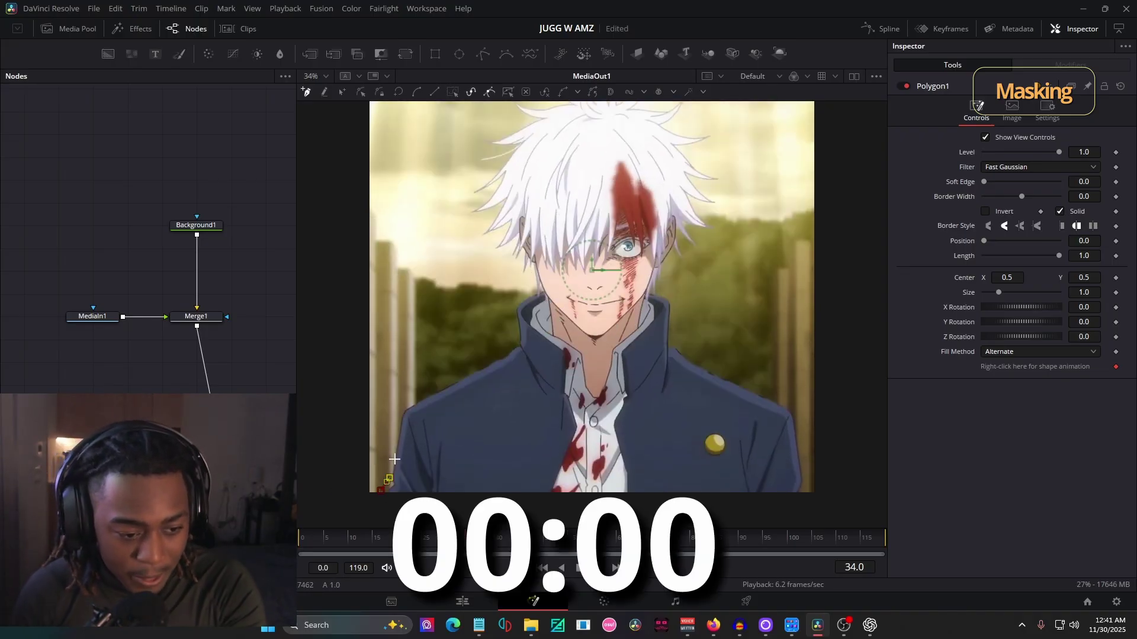
pyautogui.scroll(4, 521, 332)
pyautogui.click(566, 299)
pyautogui.click(538, 228)
pyautogui.click(486, 188)
pyautogui.scroll(2, 486, 189)
pyautogui.click(477, 264)
pyautogui.click(351, 337)
pyautogui.click(534, 157)
pyautogui.scroll(3, 508, 171)
pyautogui.click(533, 264)
pyautogui.click(563, 254)
pyautogui.click(424, 183)
pyautogui.click(556, 109)
pyautogui.scroll(-2, 556, 208)
pyautogui.click(533, 152)
pyautogui.click(536, 416)
pyautogui.scroll(3, 544, 427)
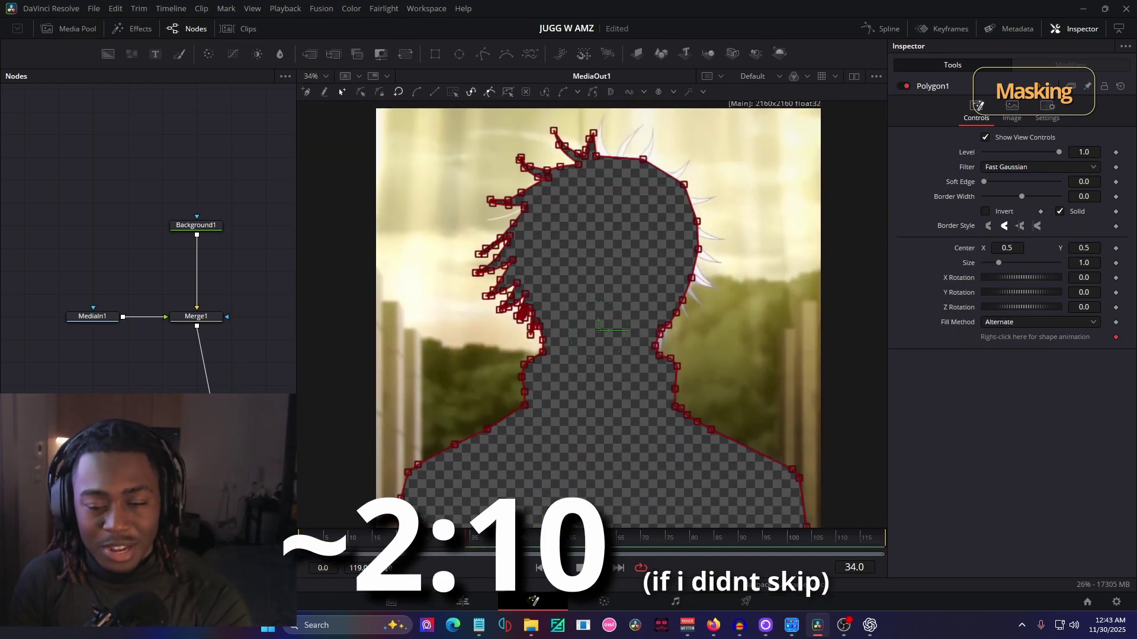
pyautogui.click(987, 212)
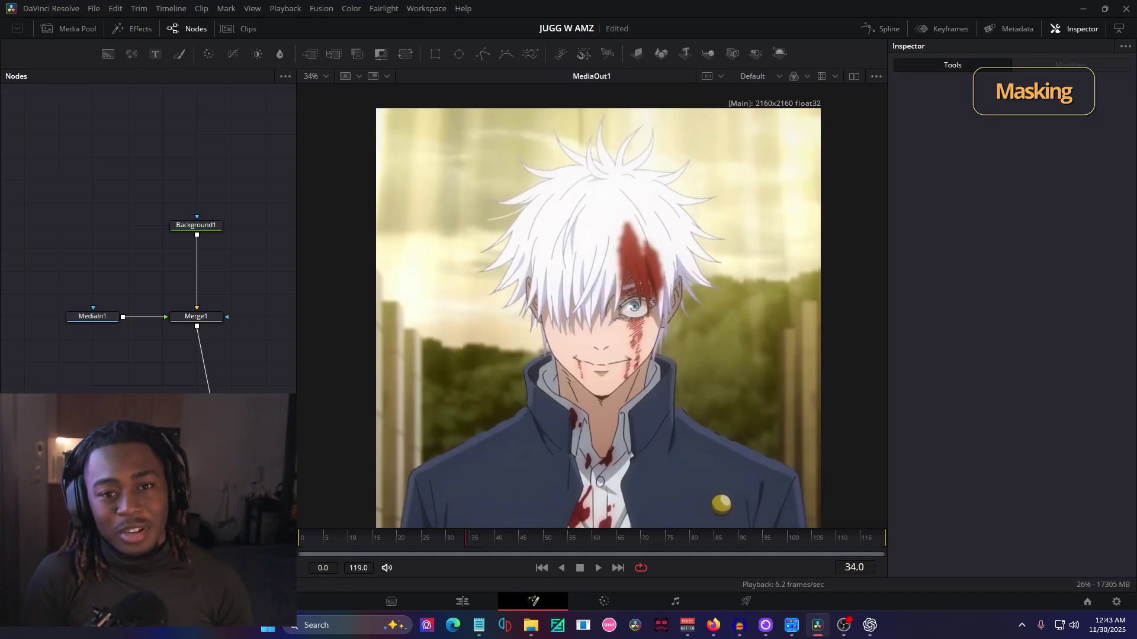
# - Add a fresh Polygon mask, trace the character's hair strands and body with closely spaced points, and invert it
pyautogui.click(483, 54)
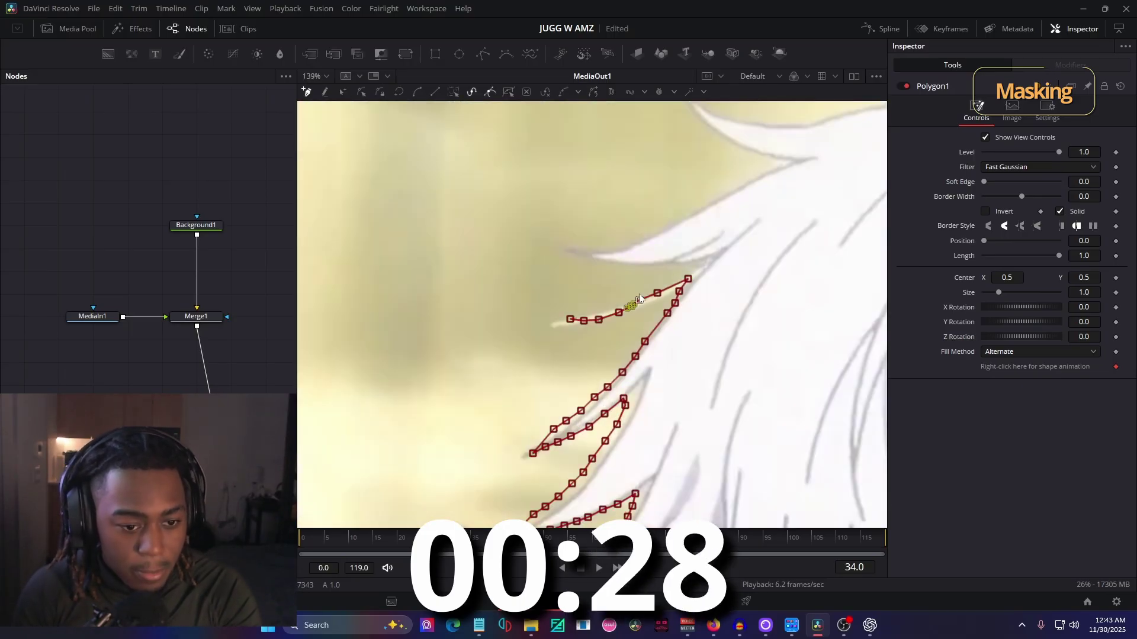
pyautogui.click(675, 292)
pyautogui.click(840, 307)
pyautogui.click(604, 299)
pyautogui.click(685, 376)
pyautogui.click(609, 262)
pyautogui.click(548, 411)
pyautogui.click(590, 324)
pyautogui.click(615, 466)
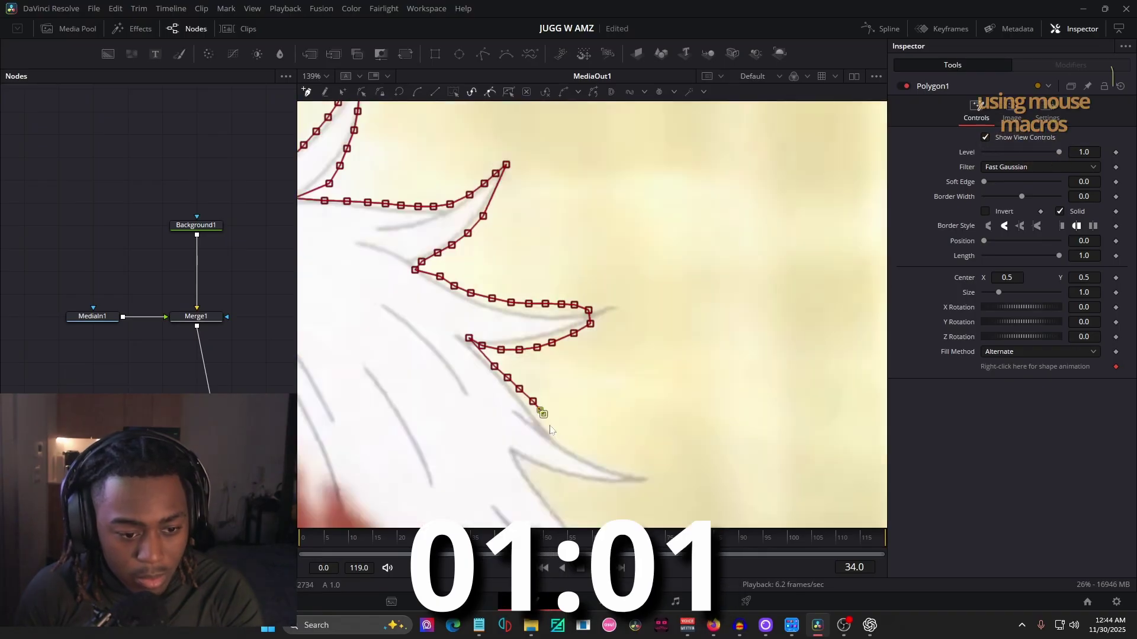
pyautogui.click(625, 474)
pyautogui.scroll(-3, 569, 355)
pyautogui.click(526, 439)
pyautogui.click(381, 457)
pyautogui.click(434, 297)
pyautogui.click(644, 396)
pyautogui.click(985, 211)
pyautogui.scroll(-3, 606, 330)
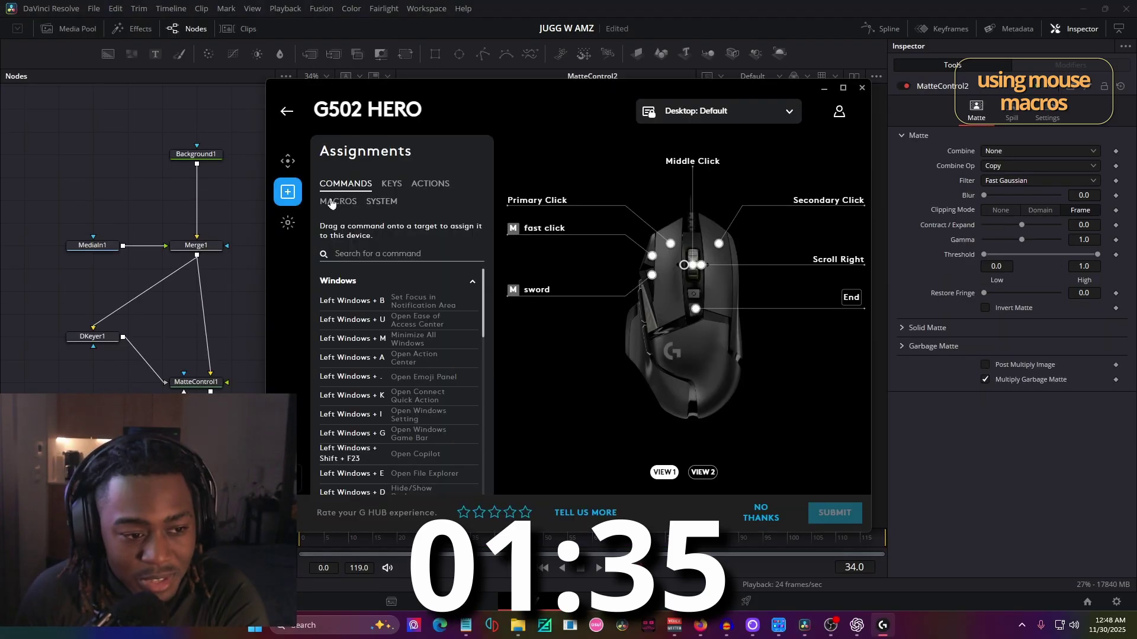
# - Switch to Logitech G HUB and open the fast click macro of the G502 HERO to examine its click delays
pyautogui.click(336, 202)
pyautogui.moveTo(538, 236)
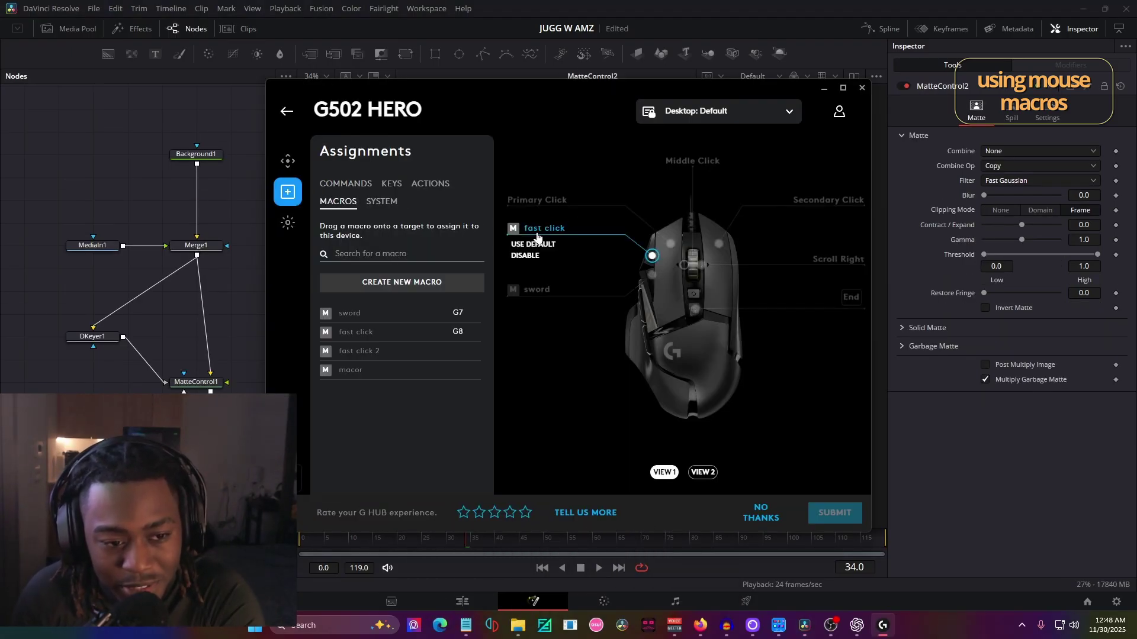
pyautogui.click(357, 335)
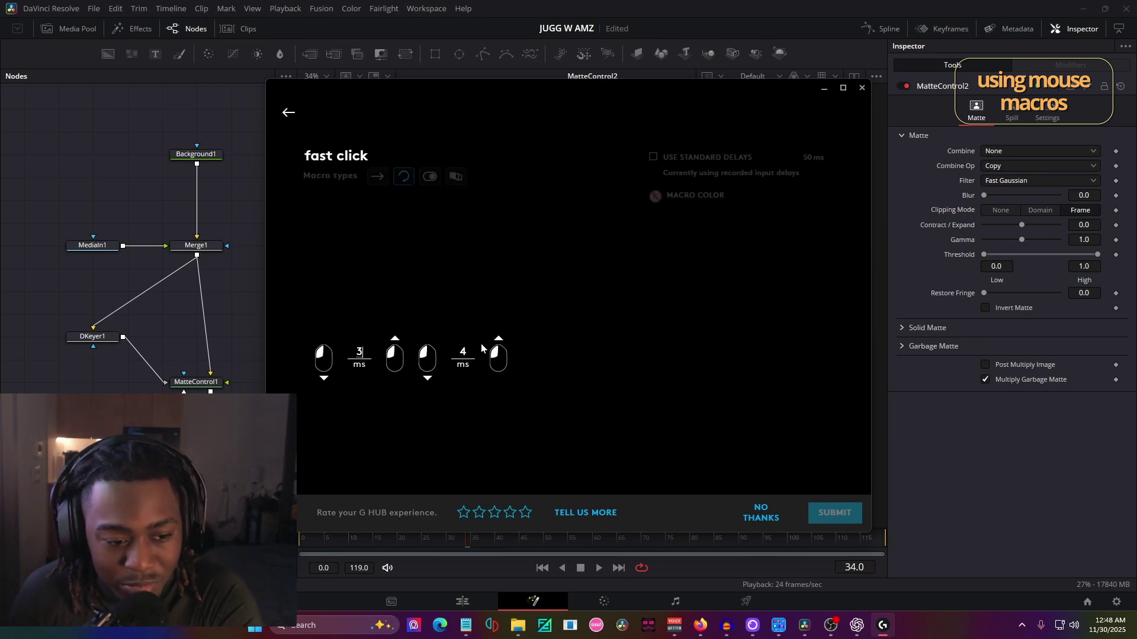
pyautogui.click(159, 347)
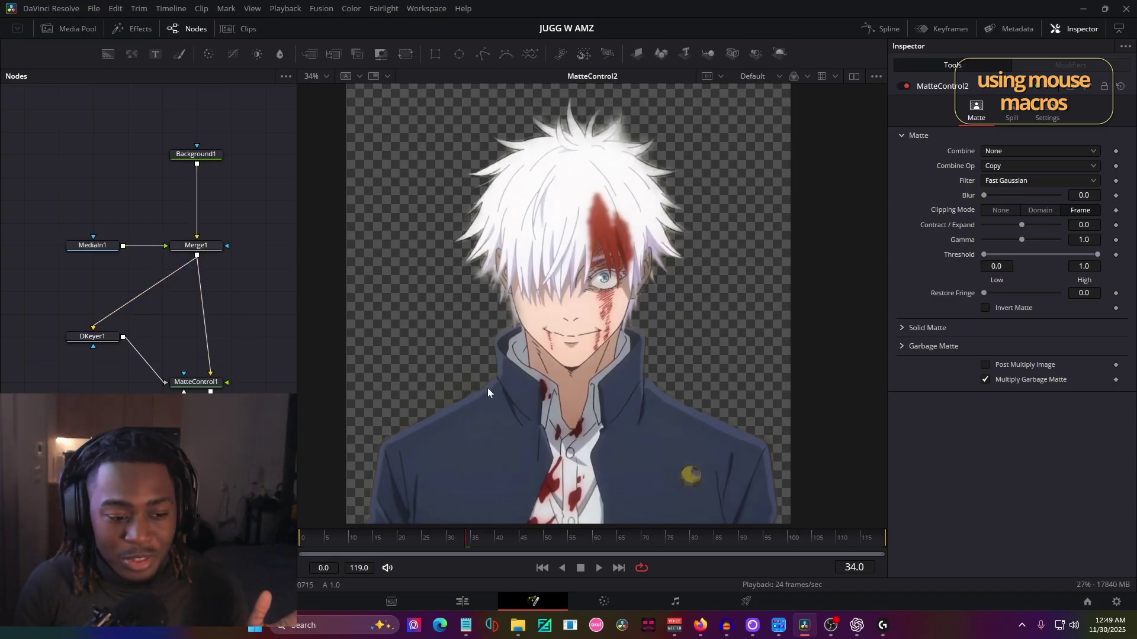
# - Go to frame 98 in the composition to check the character cutout in MatteControl2
pyautogui.click(779, 536)
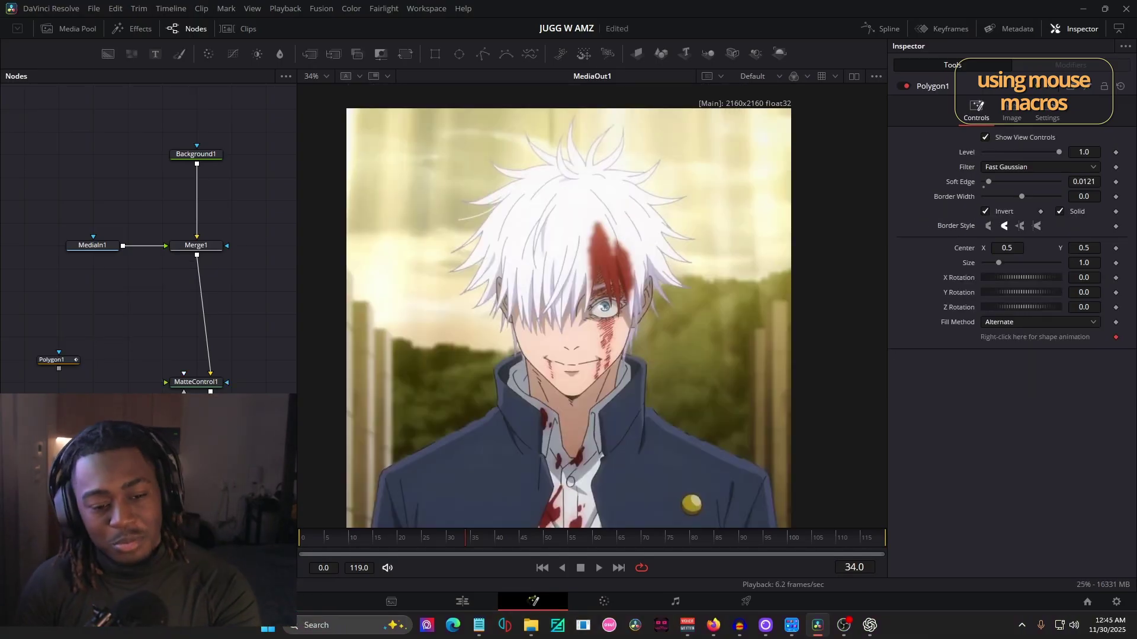
# - Add a 3D Keyer and sample the pale background beside the character's hair to key it out
pyautogui.hotkey('shift', 'space')
pyautogui.write('delt')
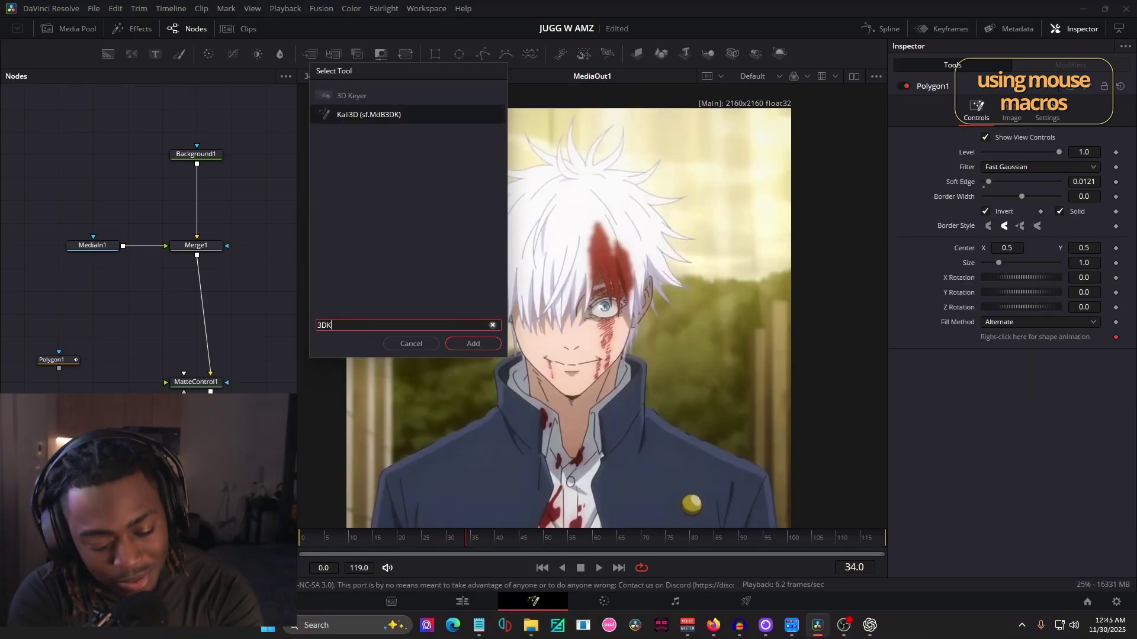
pyautogui.press('Return')
pyautogui.moveTo(751, 201)
pyautogui.mouseDown()
pyautogui.moveTo(694, 166)
pyautogui.moveTo(776, 157)
pyautogui.mouseUp()
pyautogui.click(1012, 136)
pyautogui.scroll(5, 521, 290)
pyautogui.scroll(-4, 538, 248)
# - Set Post Filter to 1.0 on page 2 of DKeyer1's Matte Finesse
pyautogui.click(931, 318)
pyautogui.click(1056, 333)
pyautogui.moveTo(983, 437); pyautogui.dragTo(1059, 437)
# - Add further keying strokes over the remaining background patches beside the character to remove them
pyautogui.click(1072, 136)
pyautogui.moveTo(787, 355); pyautogui.dragTo(531, 346)
pyautogui.scroll(-2, 530, 346)
pyautogui.press('a')
pyautogui.moveTo(631, 290); pyautogui.dragTo(688, 285)
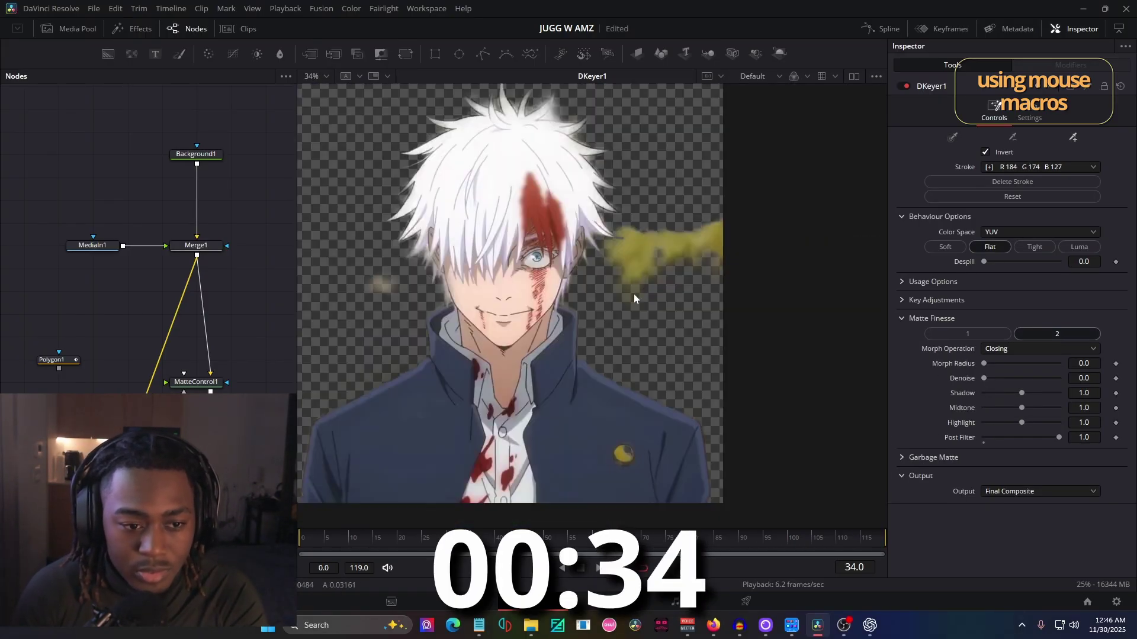
pyautogui.press('c')
pyautogui.scroll(-1, 719, 367)
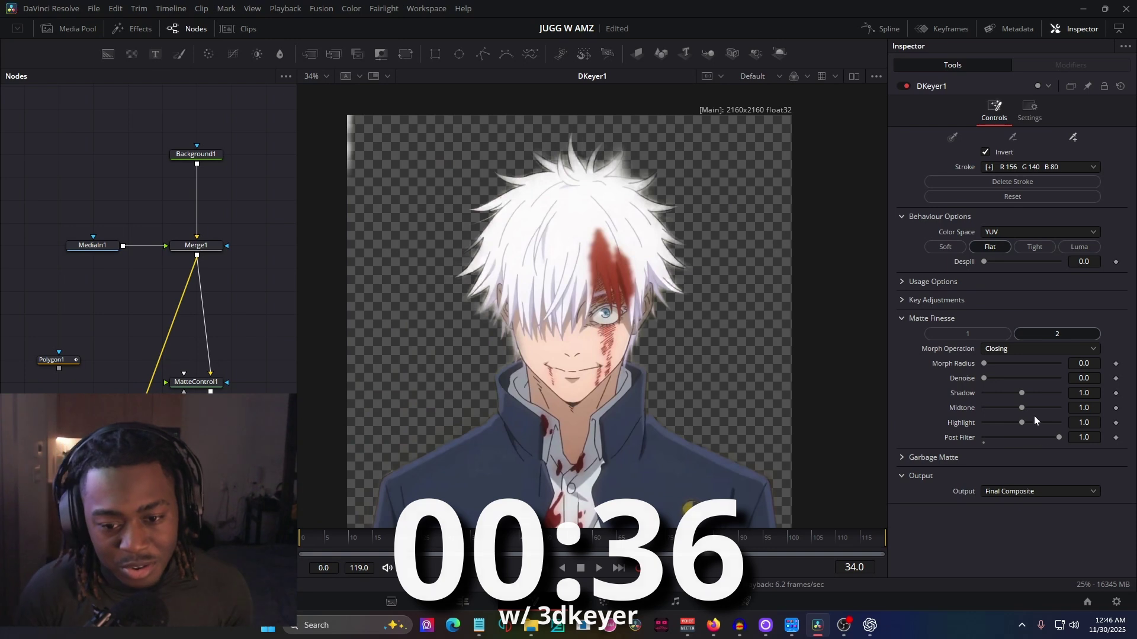
# - Lower DKeyer1's Post Filter to 0.244 and inspect the edges of the character's hair
pyautogui.moveTo(1063, 448); pyautogui.dragTo(1005, 452)
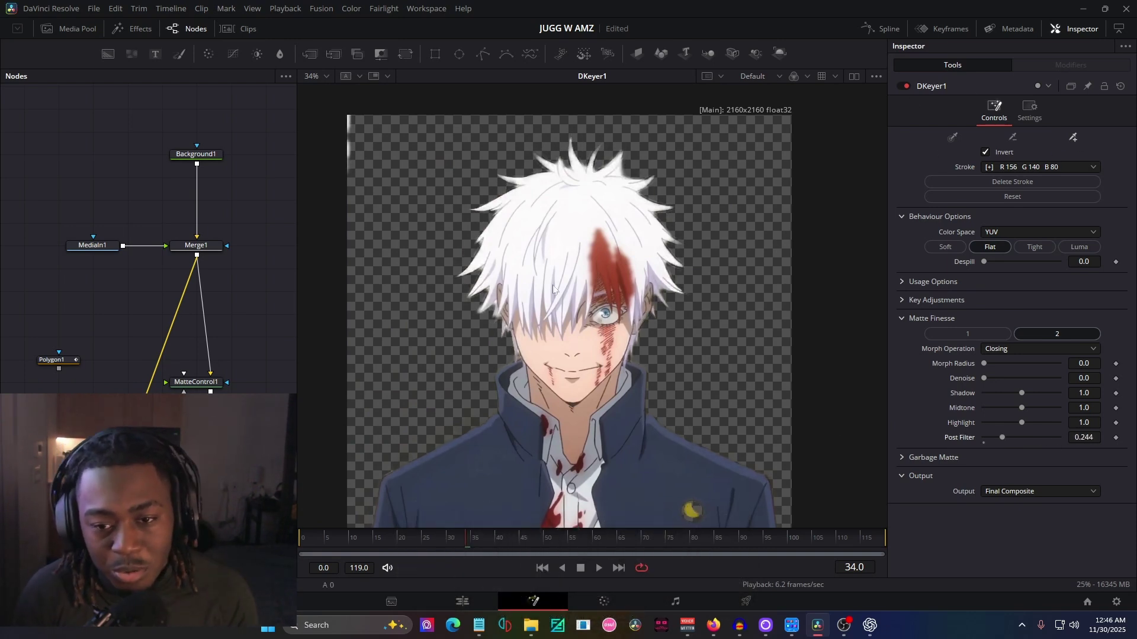
pyautogui.scroll(-2, 724, 350)
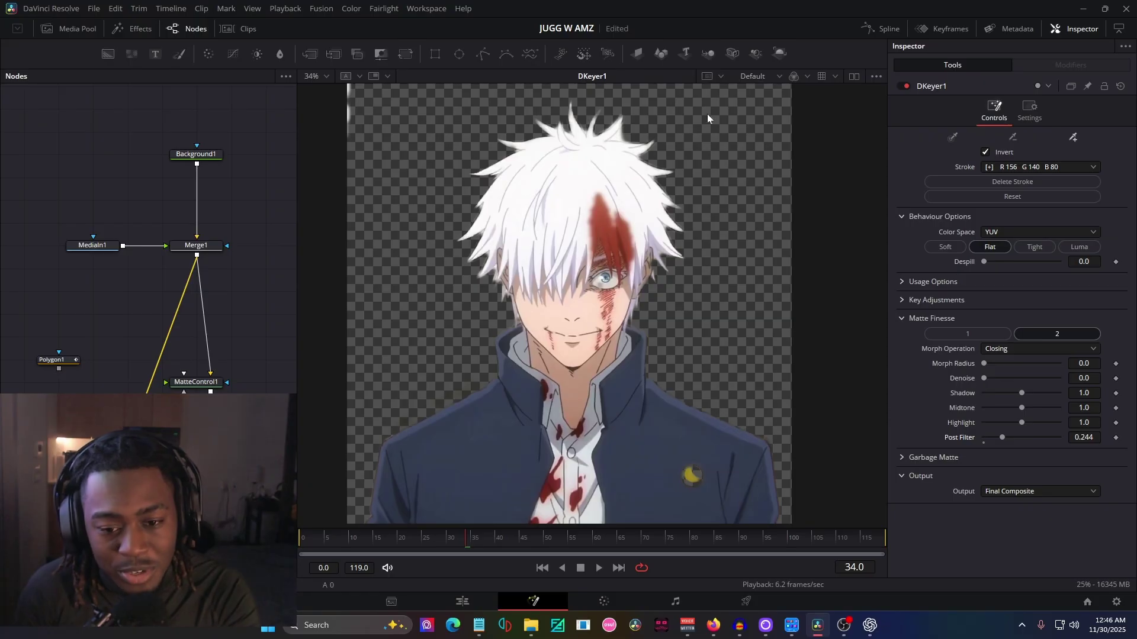
# - Try an additional keying stroke over the upper background beside the hair, and undo it
pyautogui.moveTo(709, 110); pyautogui.dragTo(763, 308)
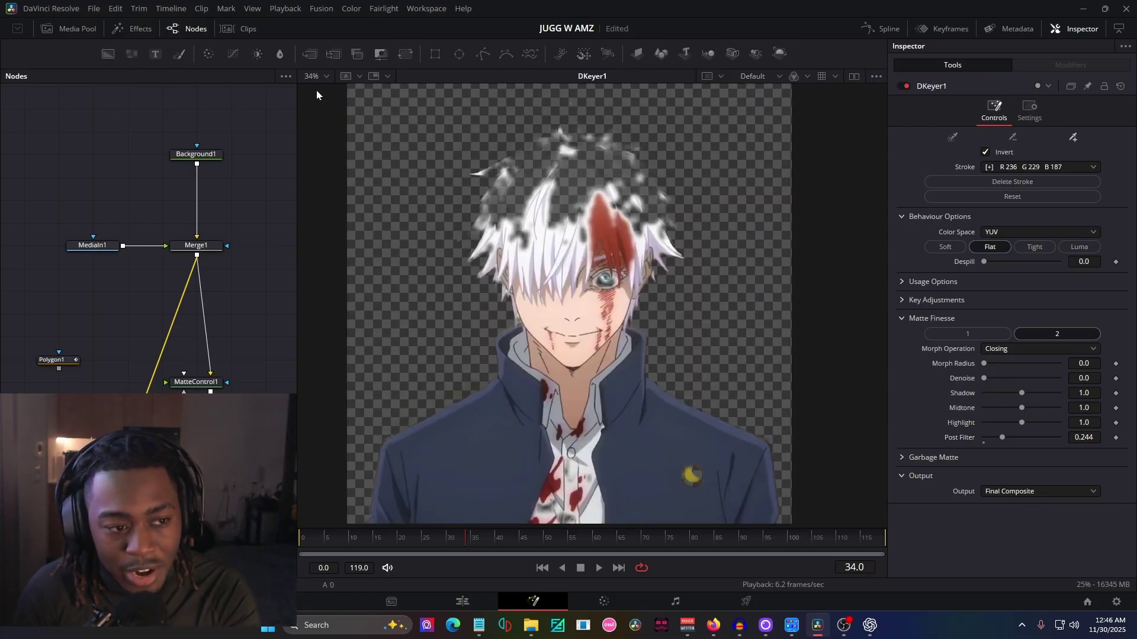
pyautogui.hotkey('ctrl', 'z')
pyautogui.hotkey('ctrl', 'z')
pyautogui.hotkey('ctrl', 'z')
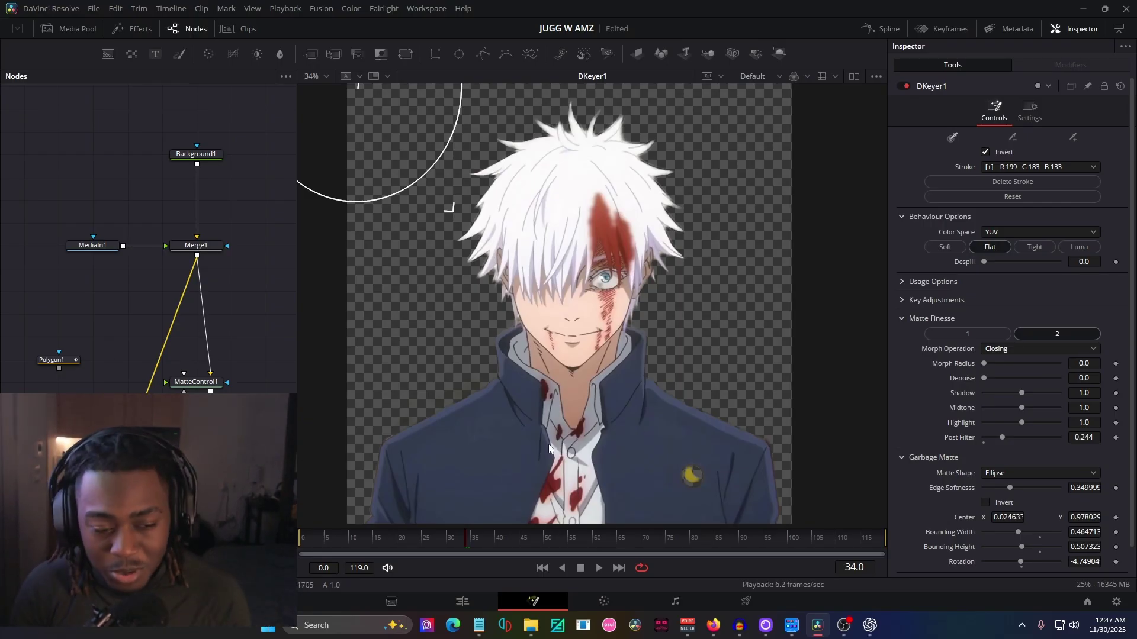
# - Save the project and place the DKeyer1 node below MediaIn1, just above Polygon1
pyautogui.hotkey('ctrl', 's')
pyautogui.moveTo(126, 453); pyautogui.dragTo(92, 336)
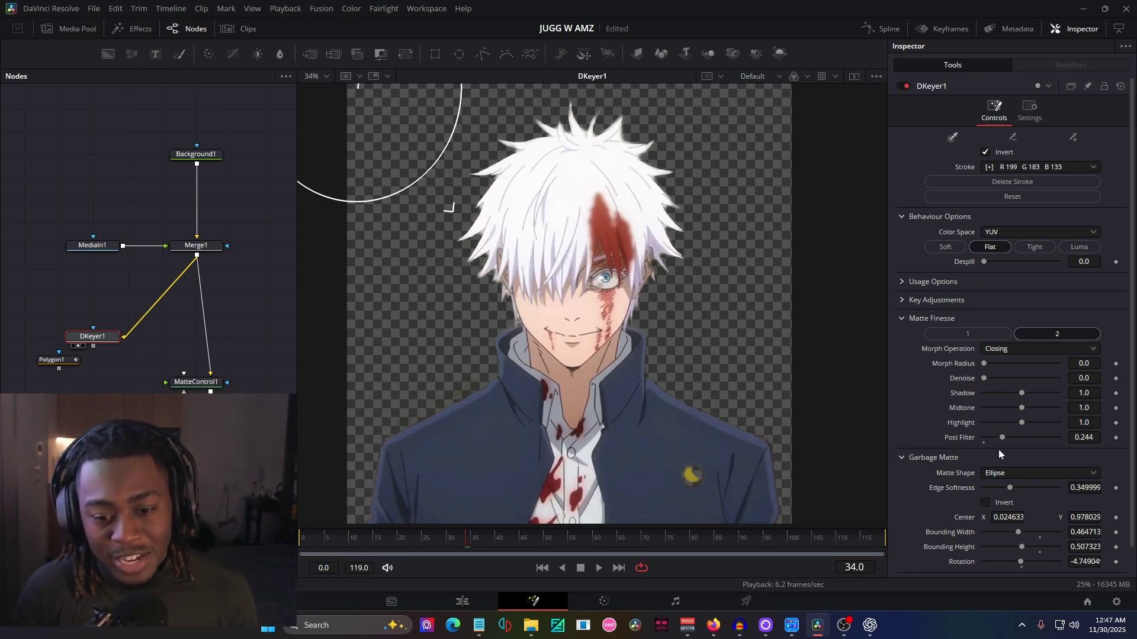
# - Set DKeyer1's Post Filter to 1.0 and play the clip to check the key over the moving character
pyautogui.moveTo(1002, 437); pyautogui.dragTo(1059, 437)
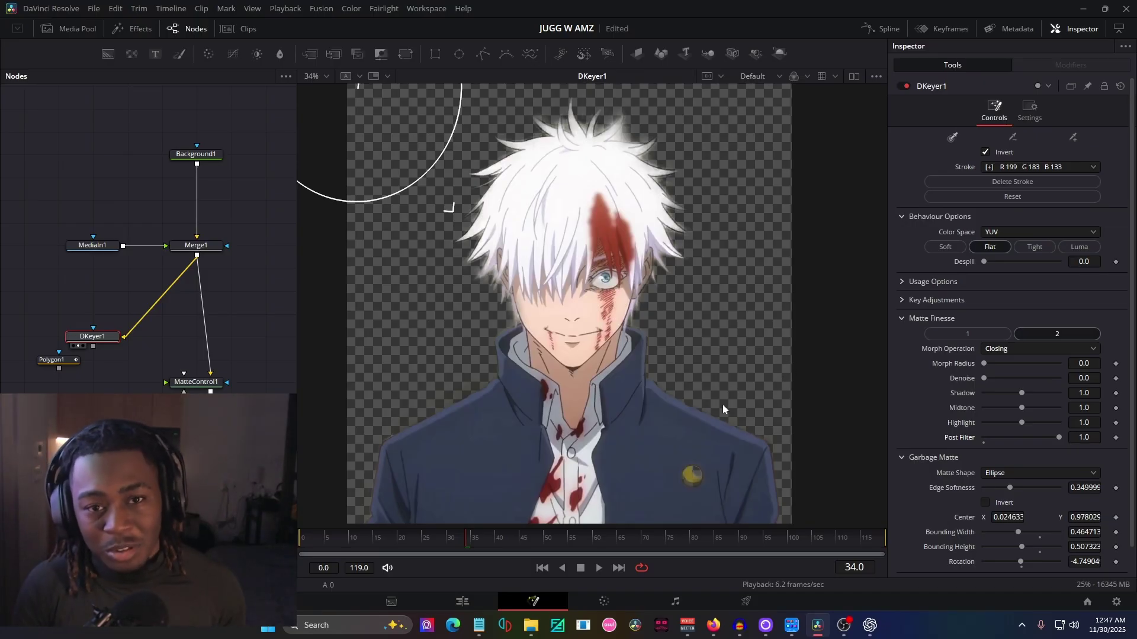
pyautogui.click(600, 569)
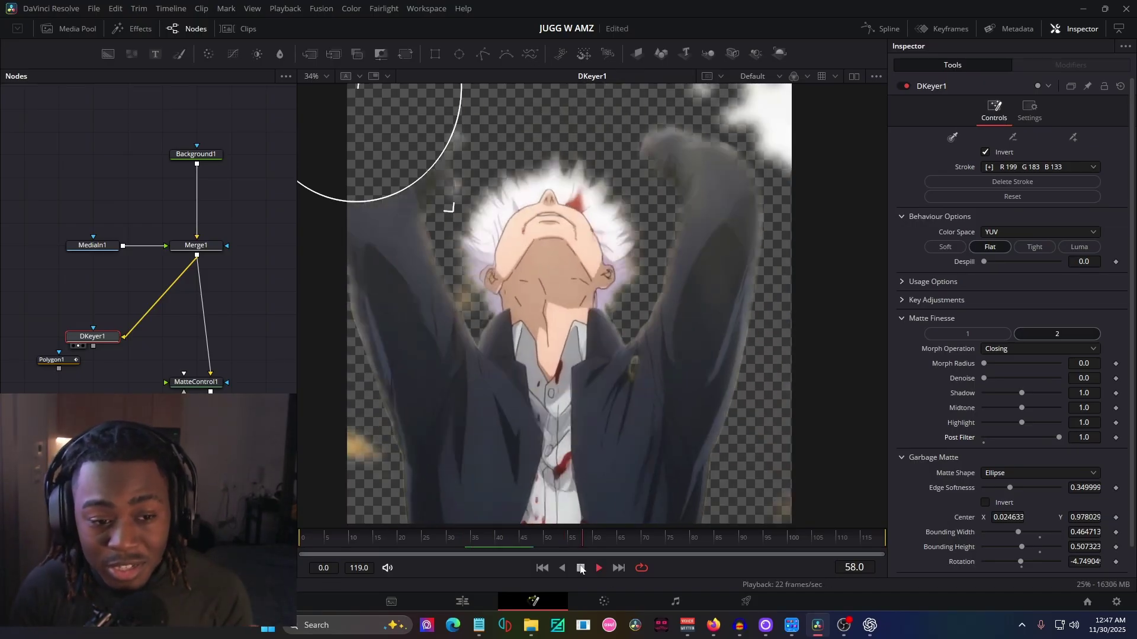
pyautogui.click(581, 569)
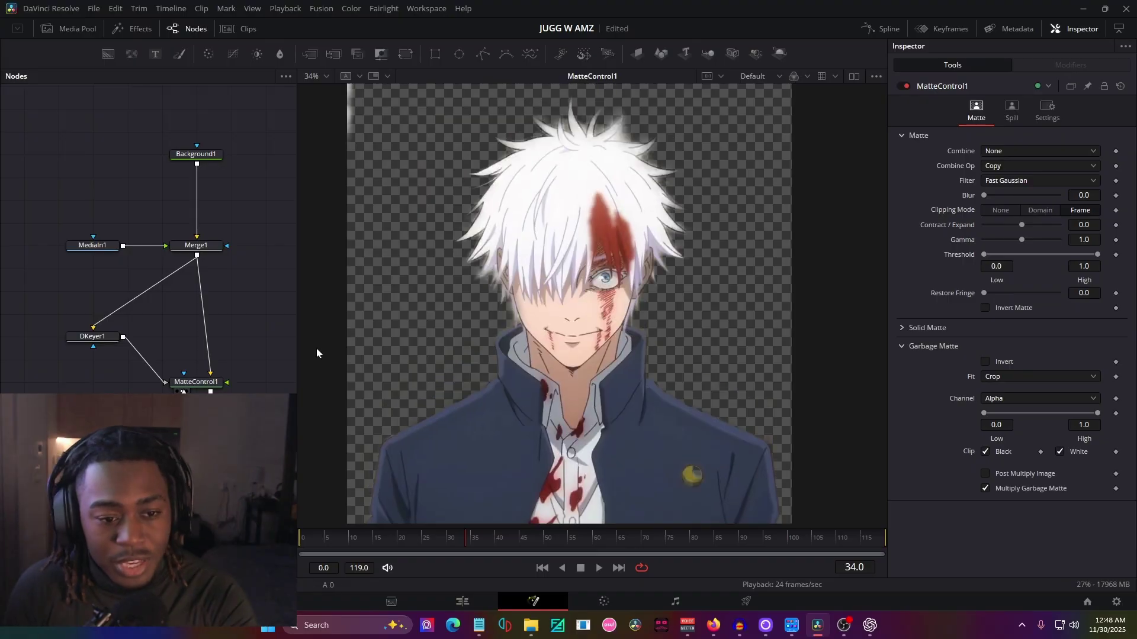
# - Select MatteControl2 and draw a closed Polygon mask around the leftover background patch at the image's upper-left corner
pyautogui.click(199, 409)
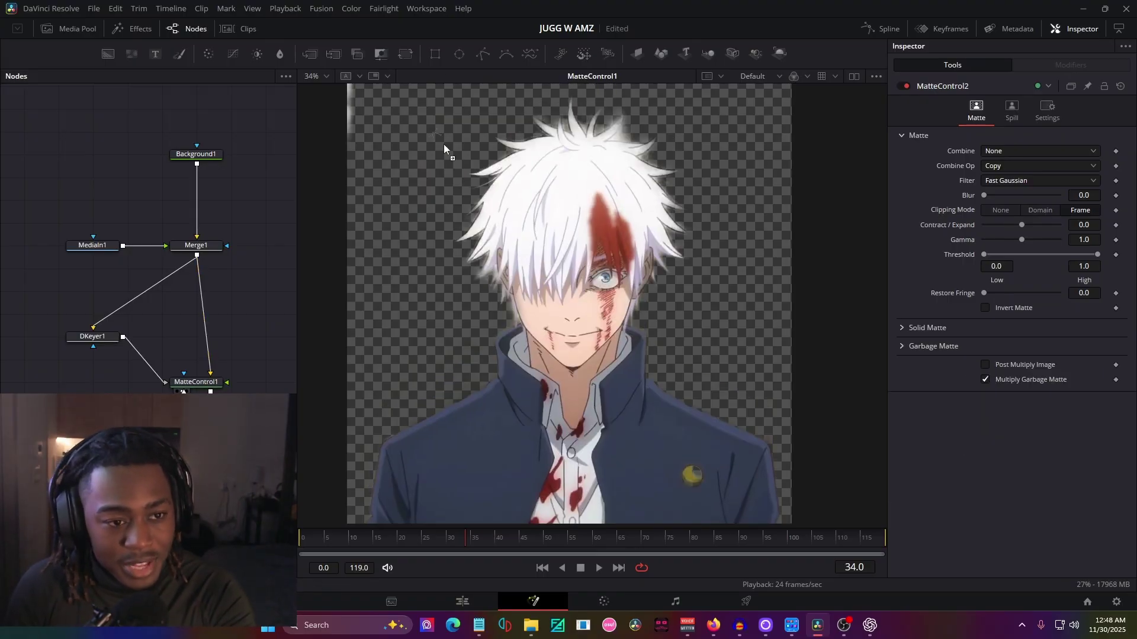
pyautogui.click(483, 54)
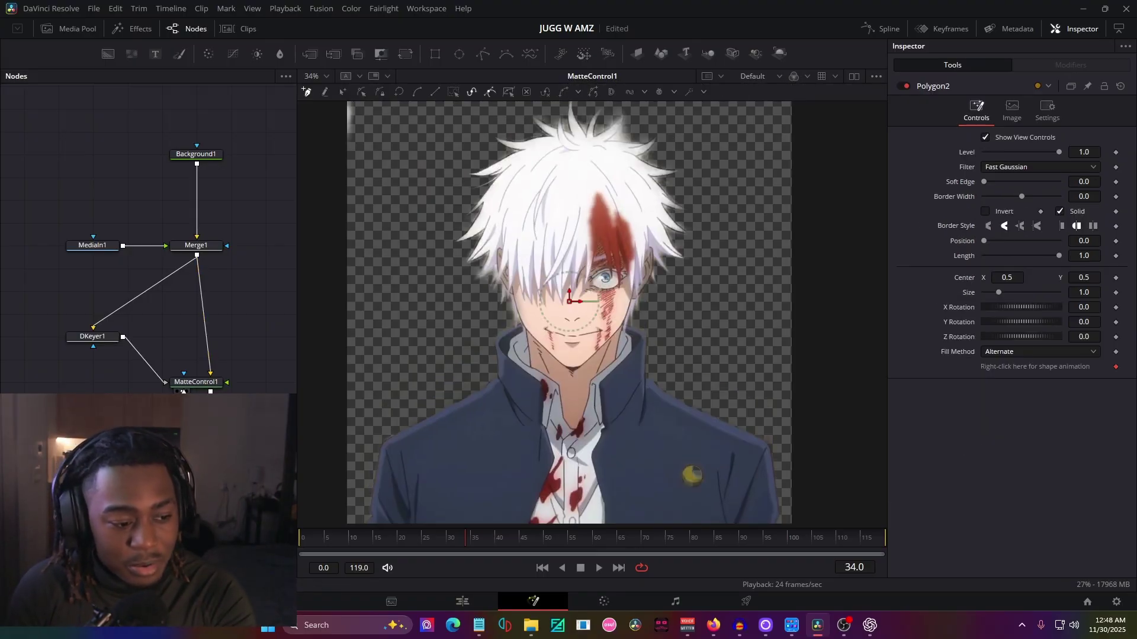
pyautogui.moveTo(384, 438)
pyautogui.mouseDown()
pyautogui.moveTo(606, 505)
pyautogui.moveTo(609, 576)
pyautogui.mouseUp()
pyautogui.click(524, 331)
pyautogui.click(536, 329)
pyautogui.click(566, 319)
pyautogui.click(607, 305)
pyautogui.click(631, 271)
pyautogui.click(624, 238)
pyautogui.moveTo(636, 371); pyautogui.dragTo(554, 278)
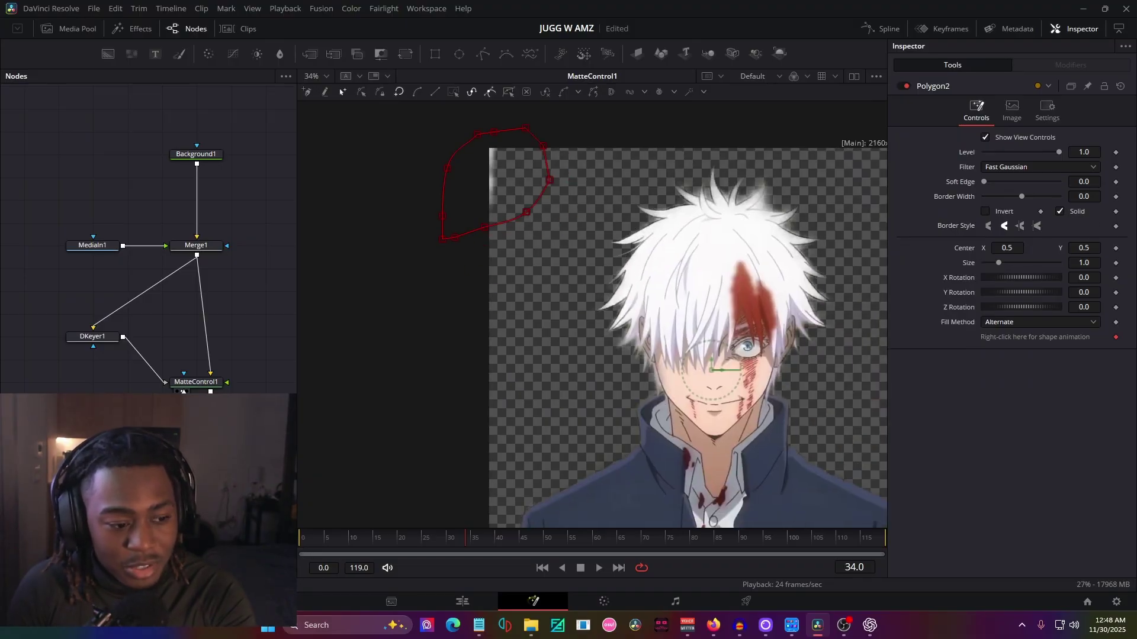